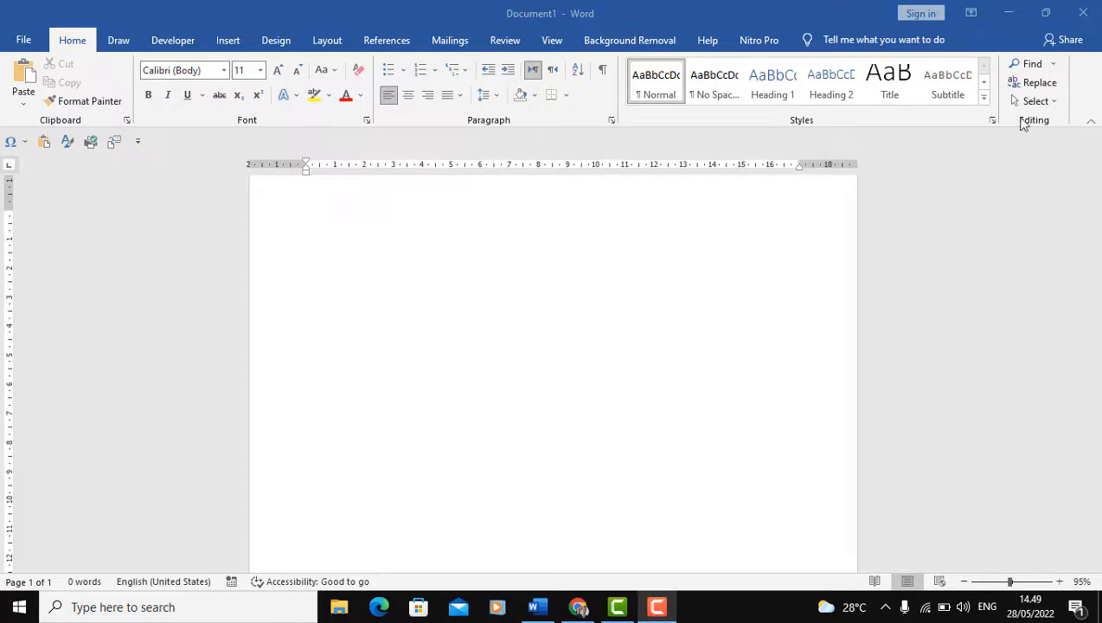
Start an automatically numbered list at the beginning of the document with item 1. "PENDAHULUAN"
click(327, 224)
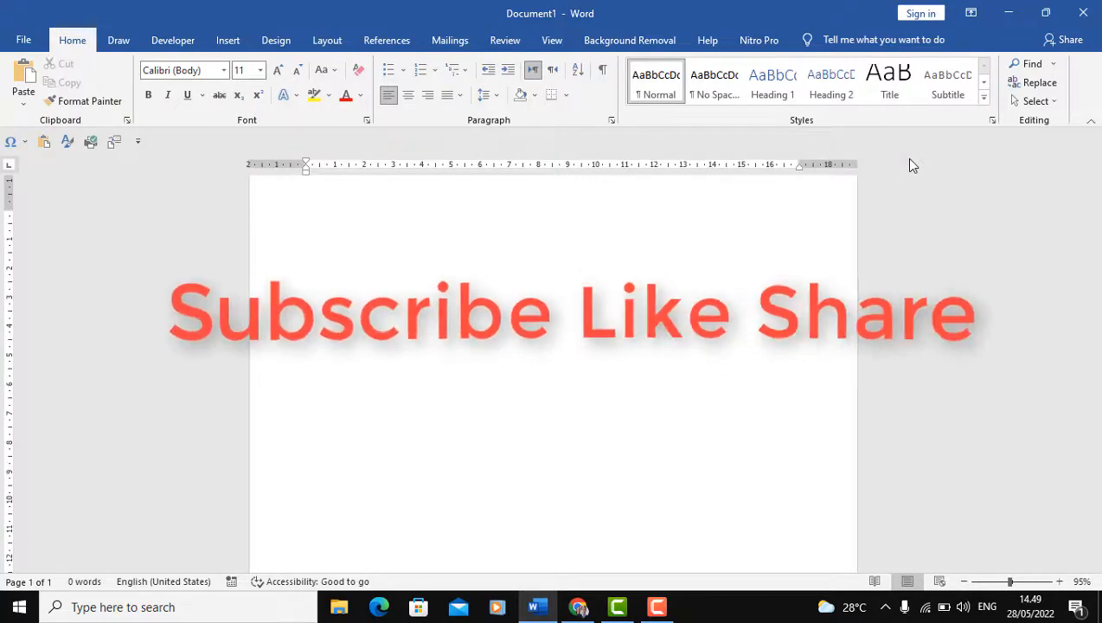
text(1)
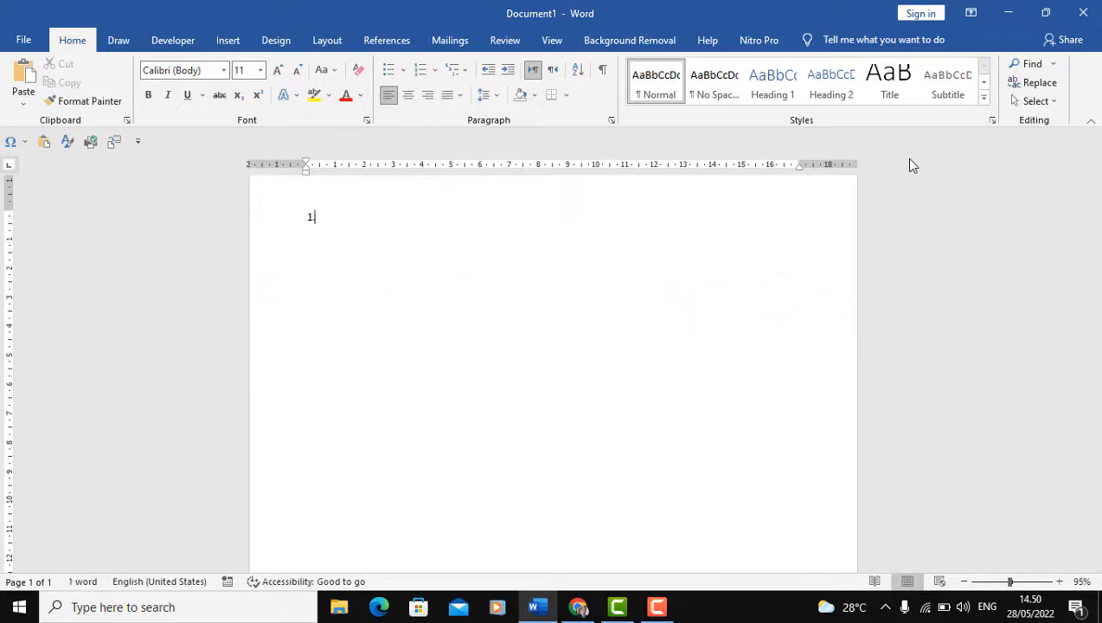
text(.)
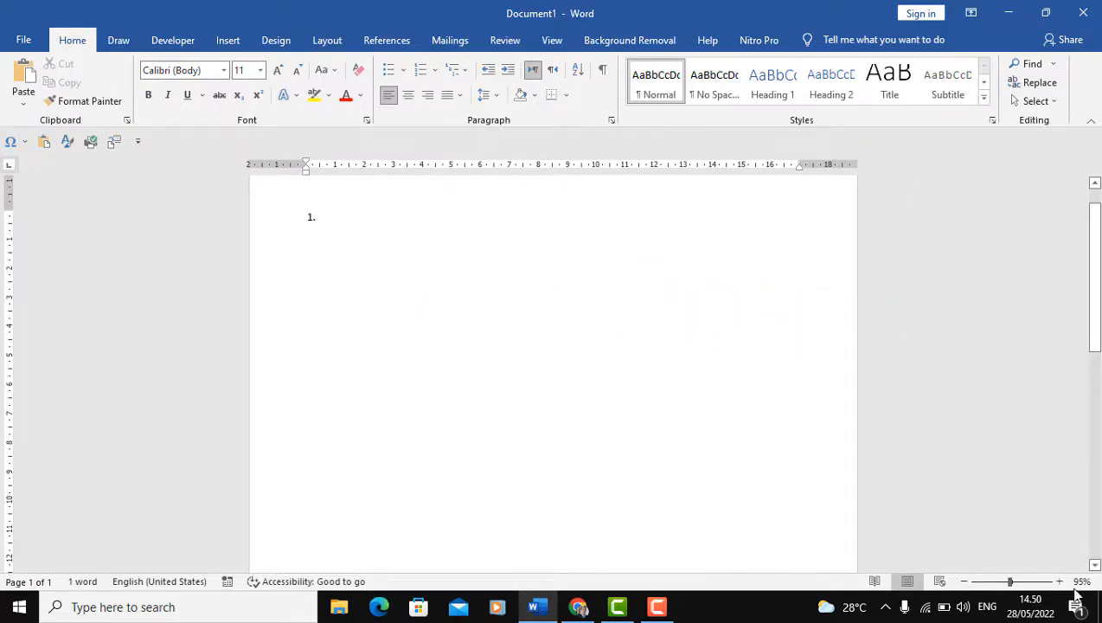
scroll(771, 466, up, 4)
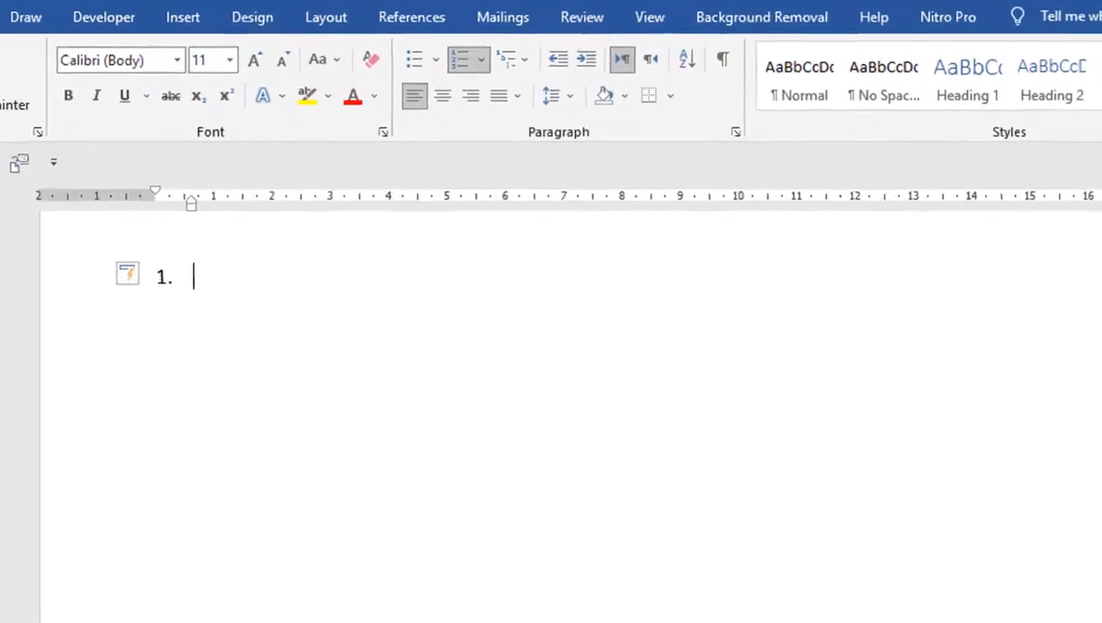
text(PEN)
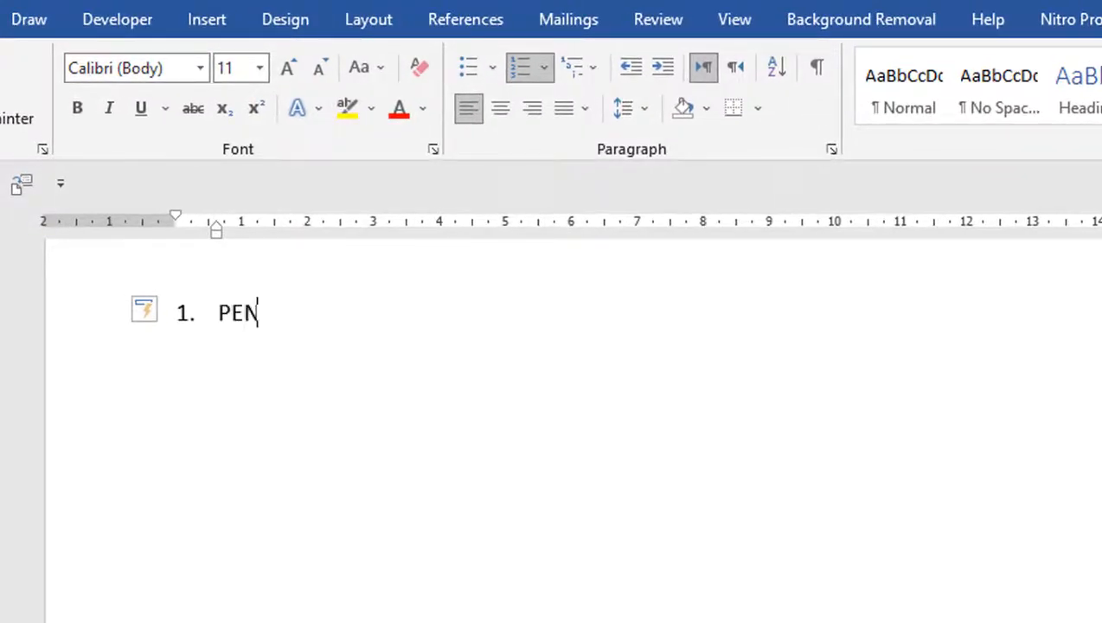
text(DAHULUAN)
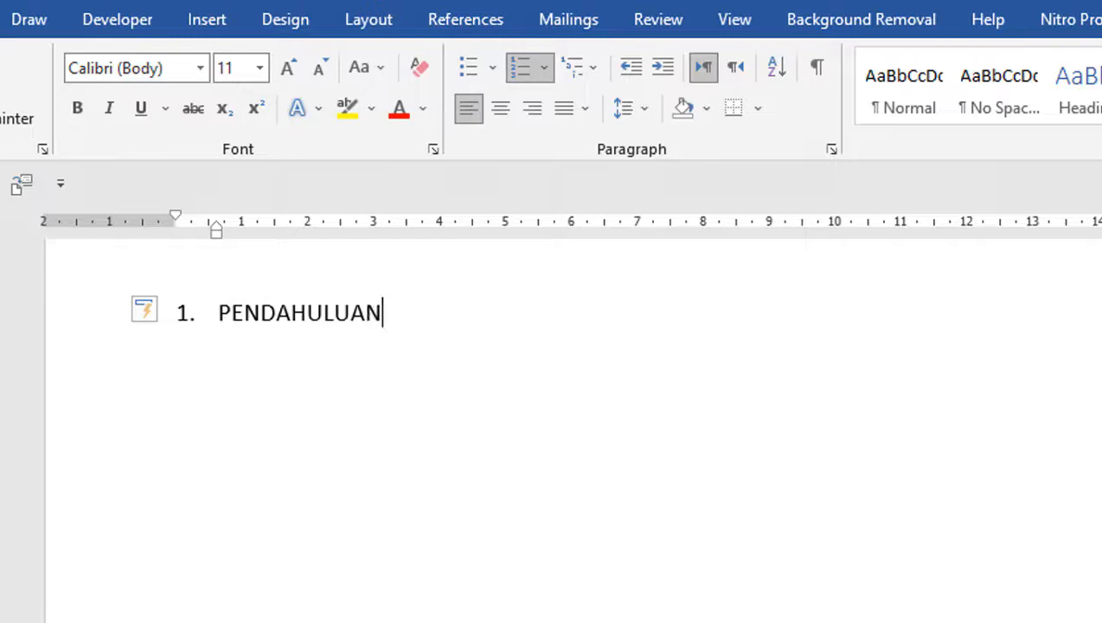
Add the indented sub-item 1.1. "Latar Belakang" under PENDAHULUAN, using automatic numbering
key(Return)
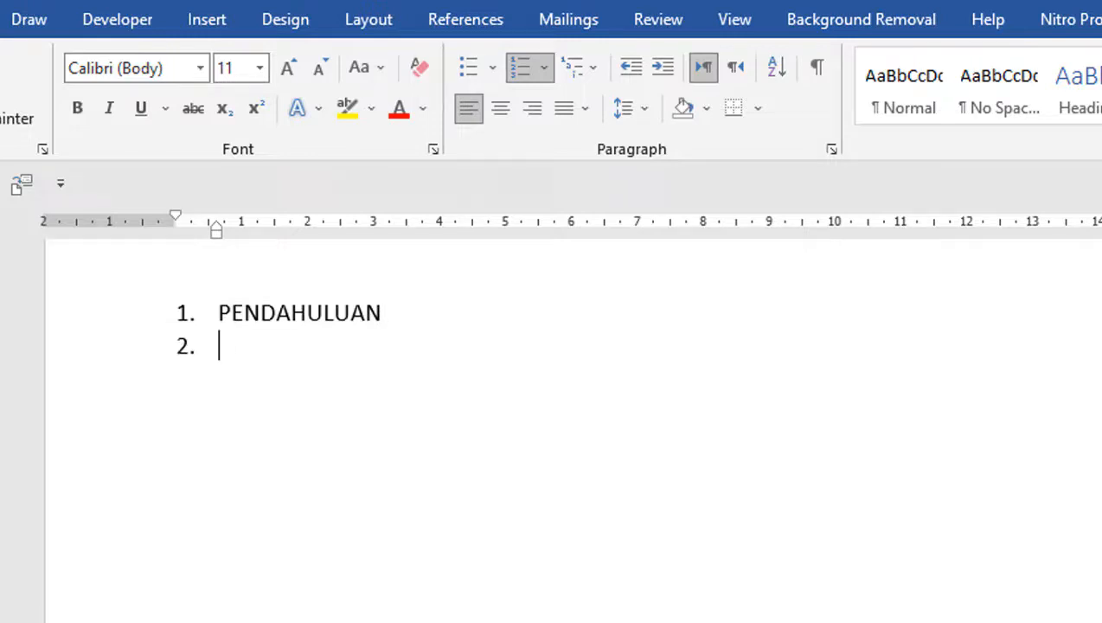
key(BackSpace)
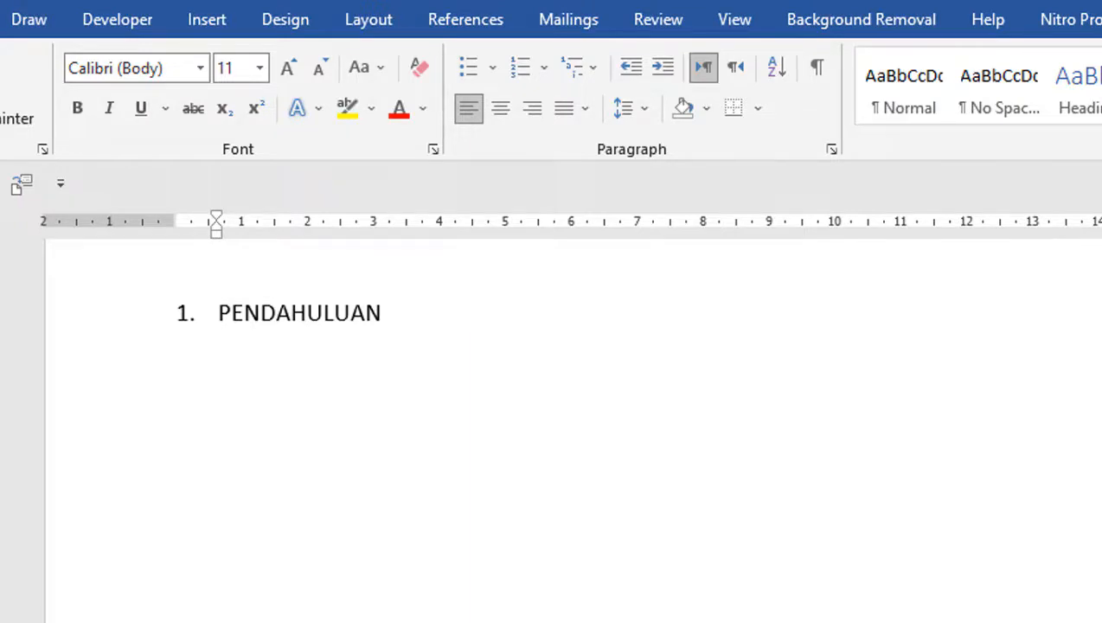
text(1.1.)
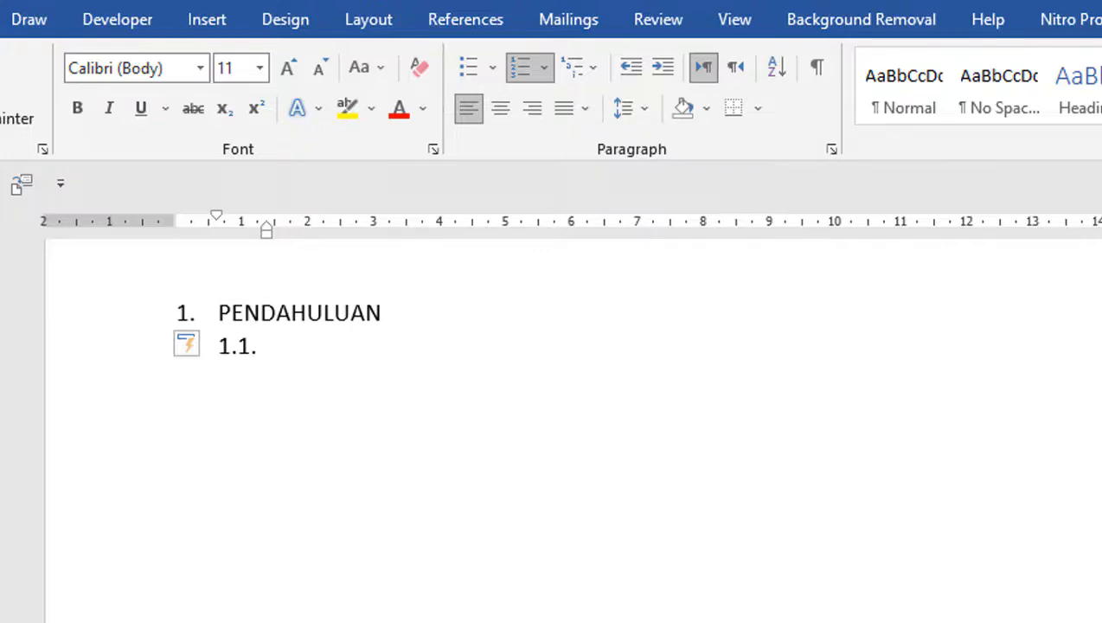
text(Latar )
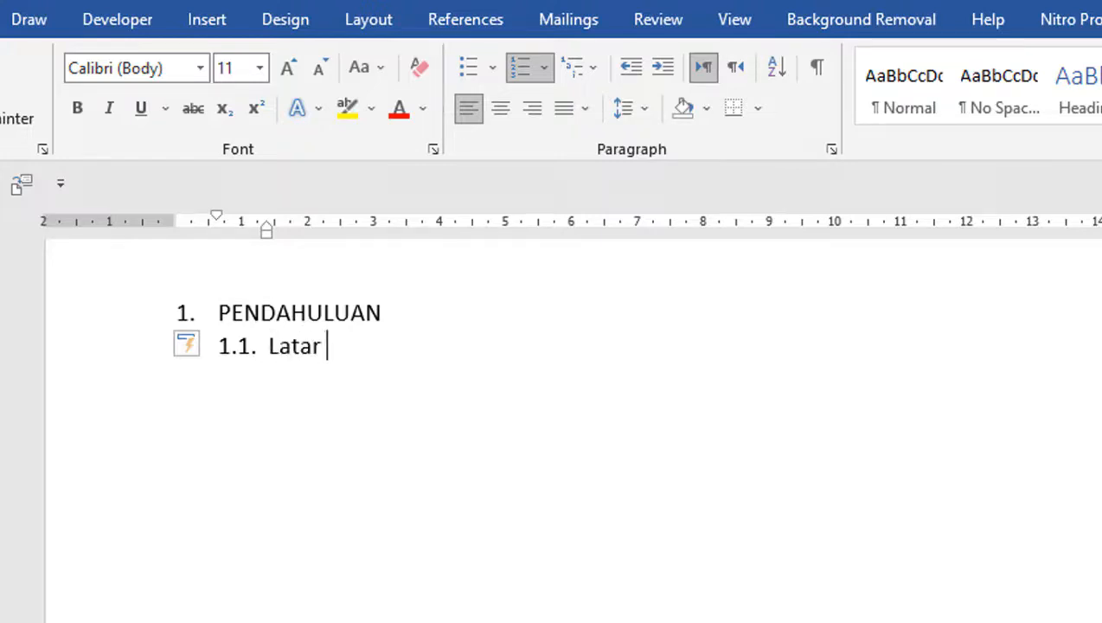
text(N)
key(BackSpace)
text(Belakang)
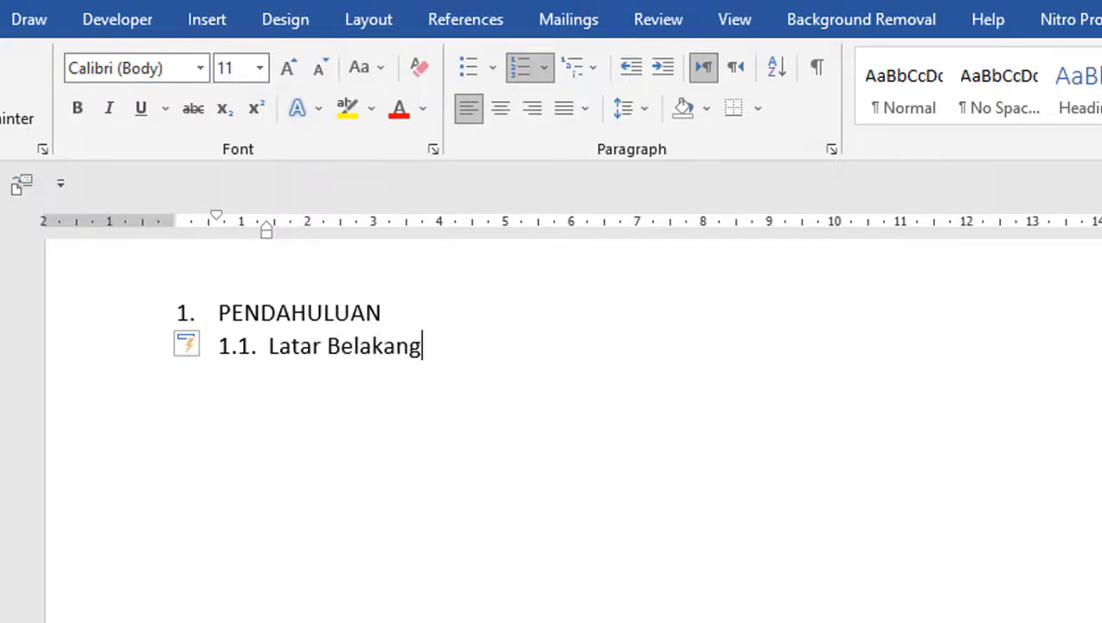
Add "Rumusan Masalah" as the next numbered sub-item, 1.2., below Latar Belakang
key(Return)
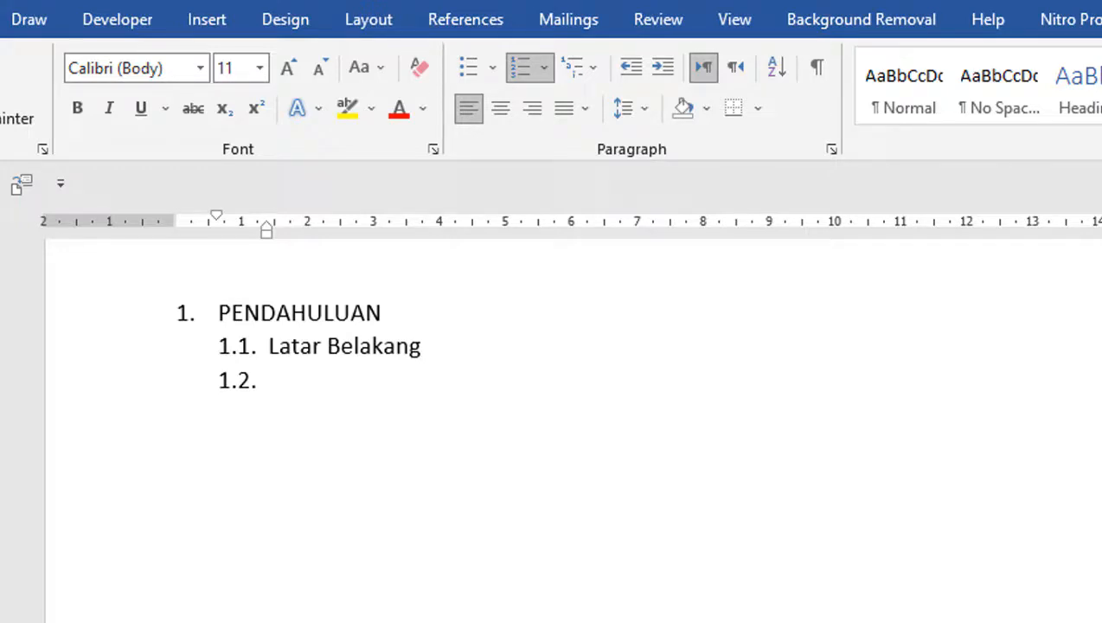
text(Rumus)
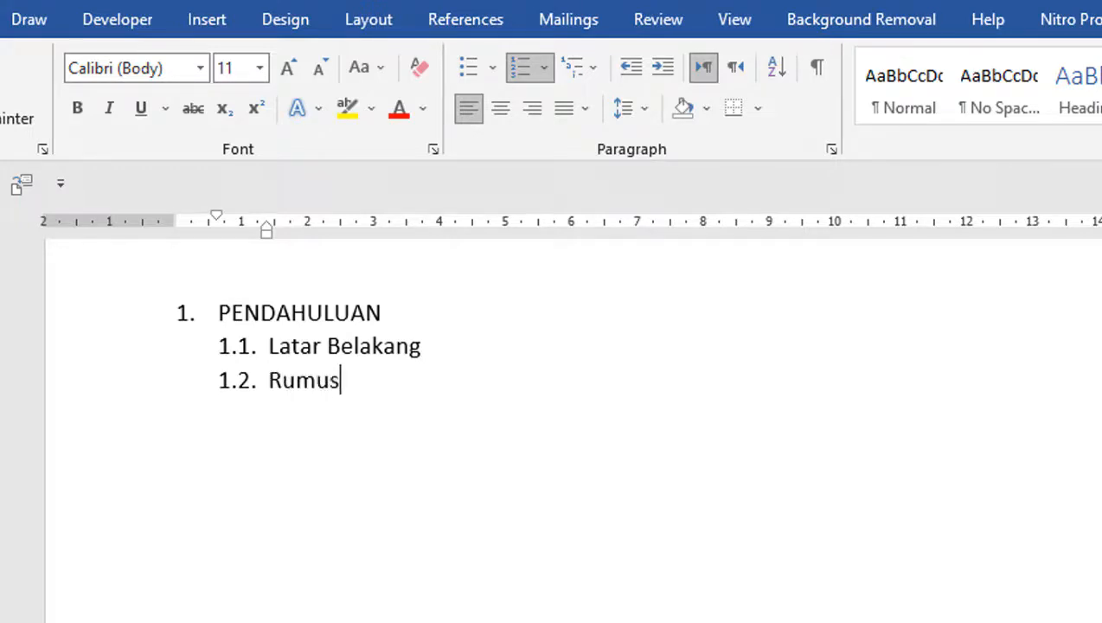
text(an Masa)
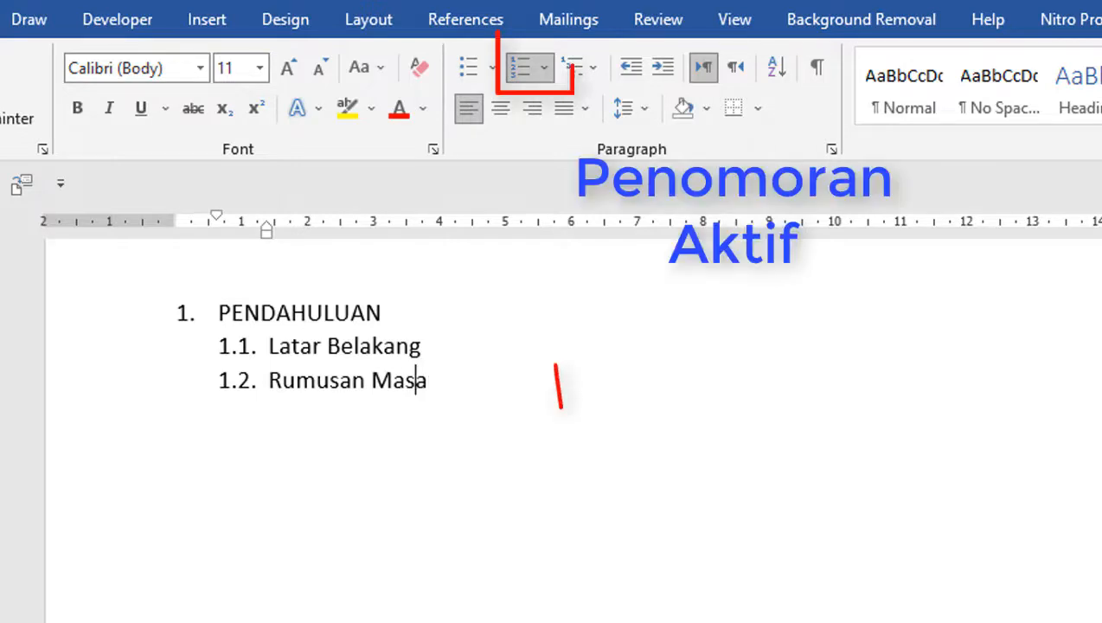
text(lah)
key(Return)
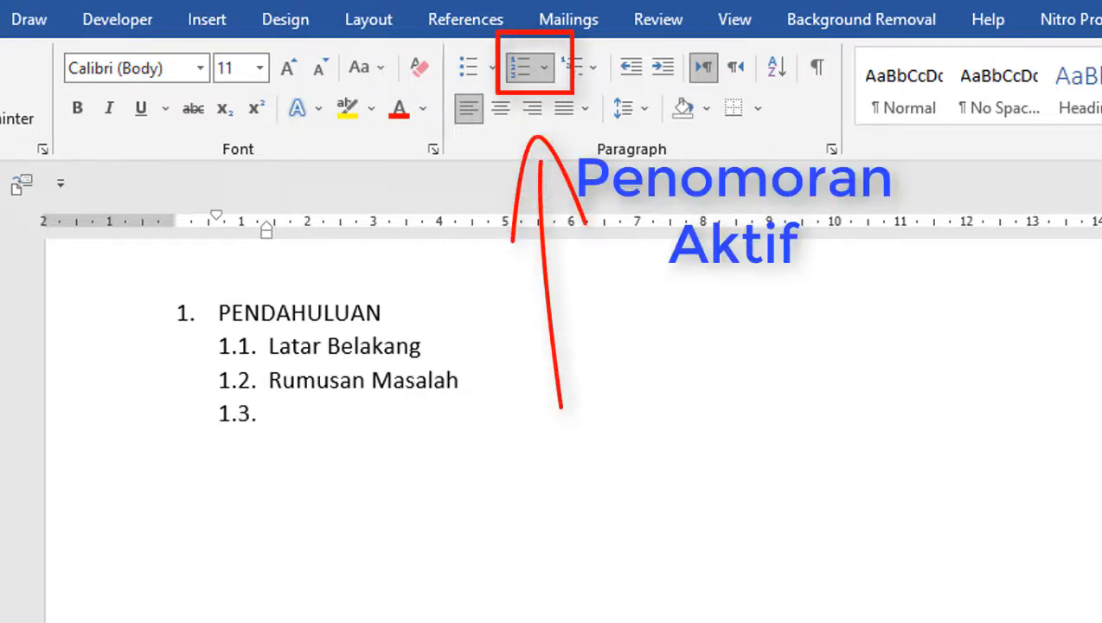
key(Tab)
text(ujuan)
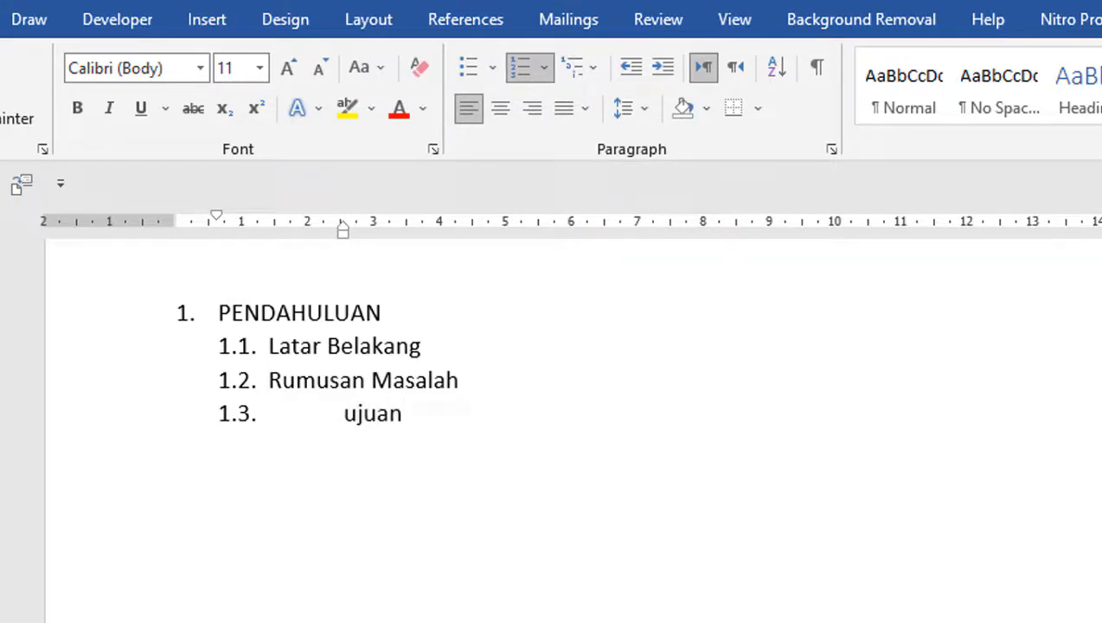
key(BackSpace)
key(BackSpace)
key(BackSpace)
key(BackSpace)
key(BackSpace)
key(BackSpace)
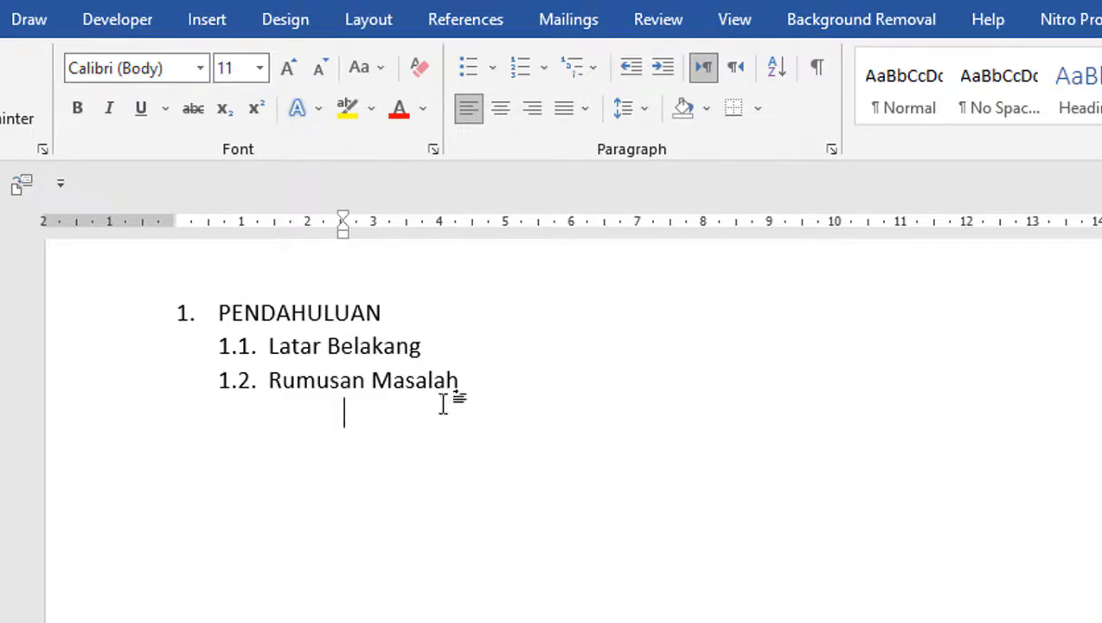
Add "Tujuan" as numbered sub-item 1.3. directly after Rumusan Masalah
click(482, 381)
key(Return)
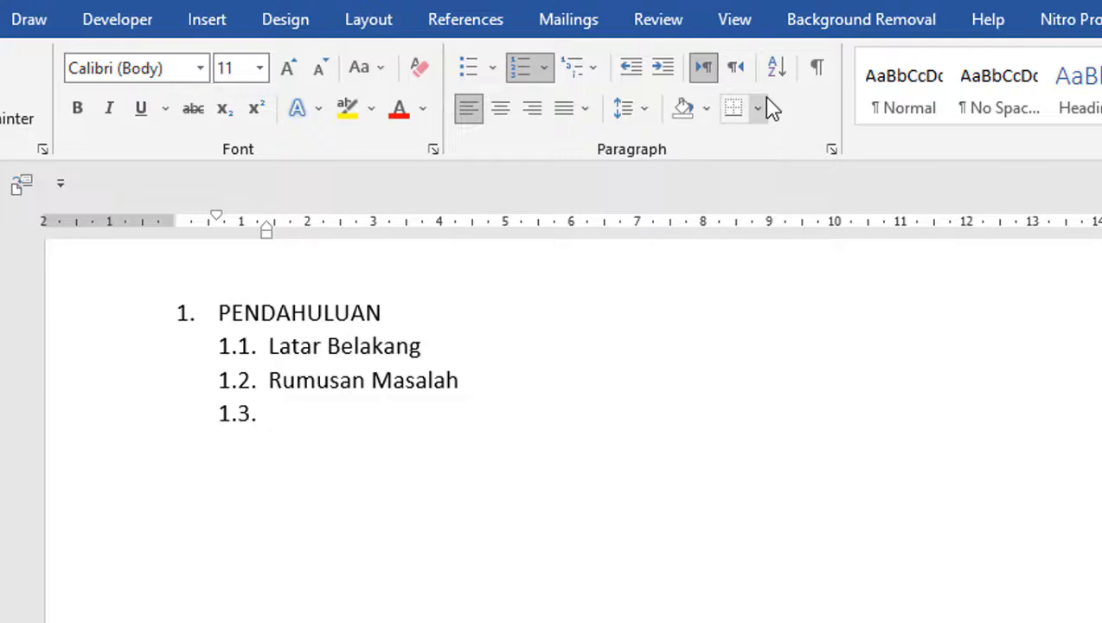
text(Tujuan)
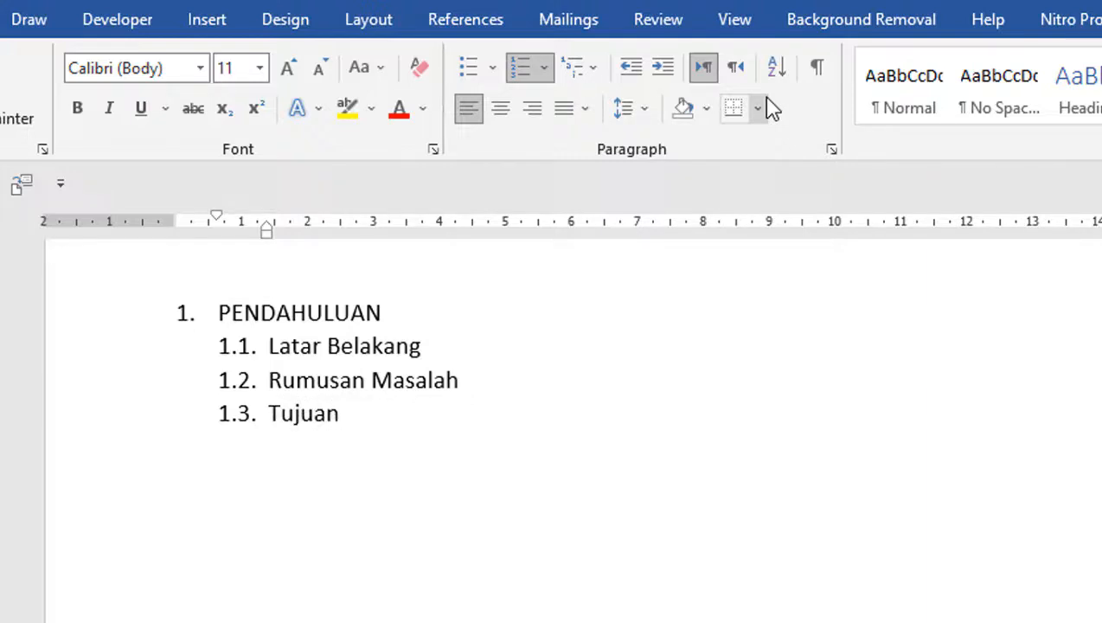
Start a new main-level item below Tujuan in the 1. 2. 3. number format and set its numbering value to 2
key(Return)
key(BackSpace)
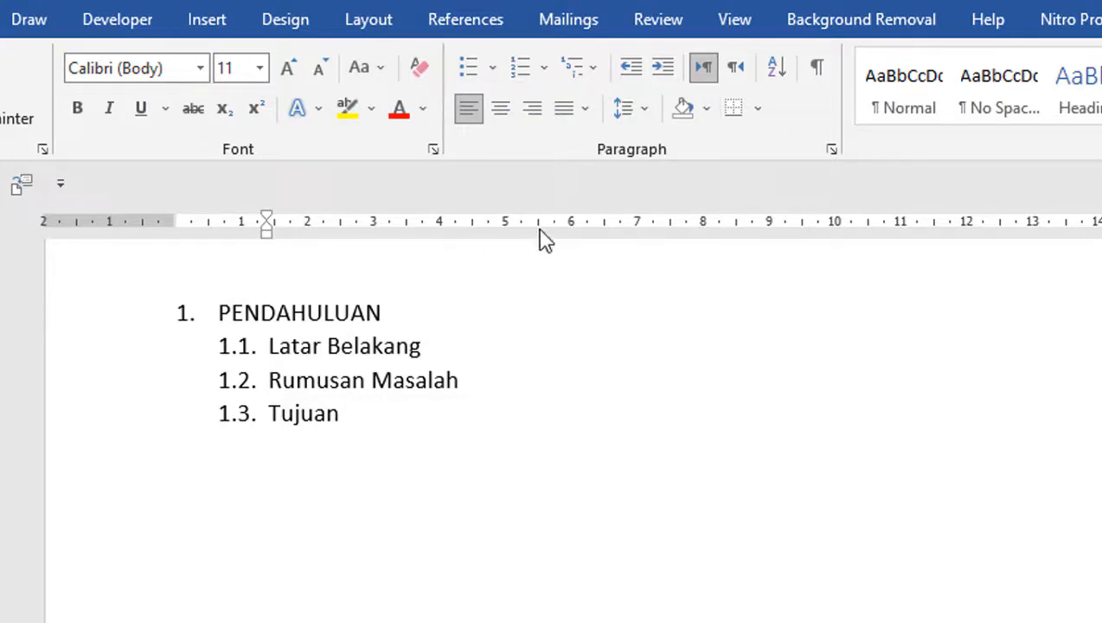
click(545, 70)
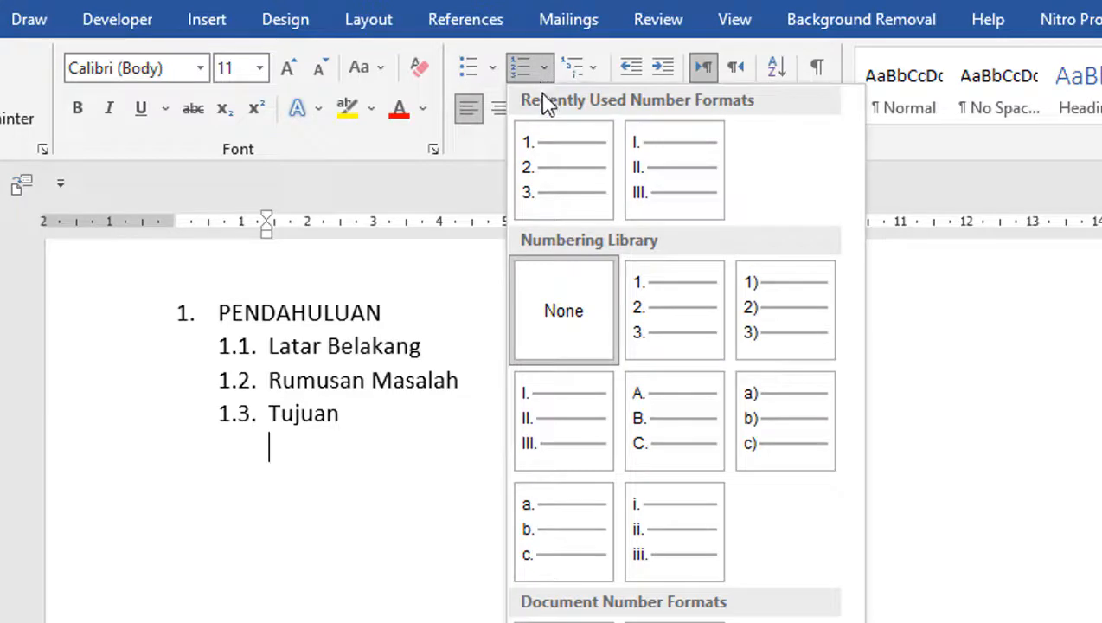
click(556, 173)
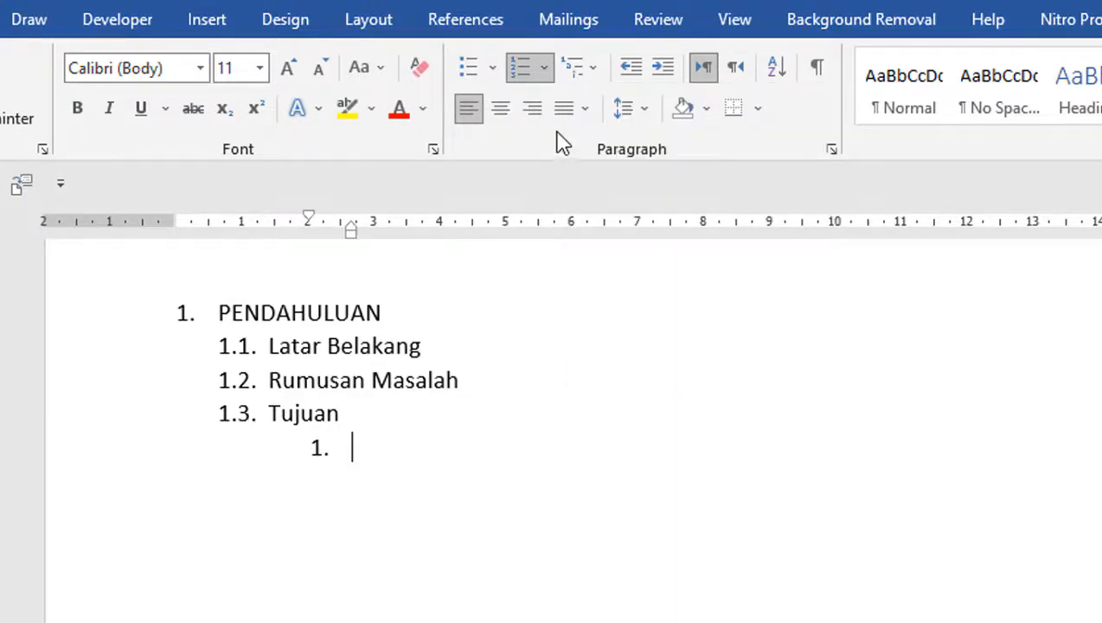
click(544, 70)
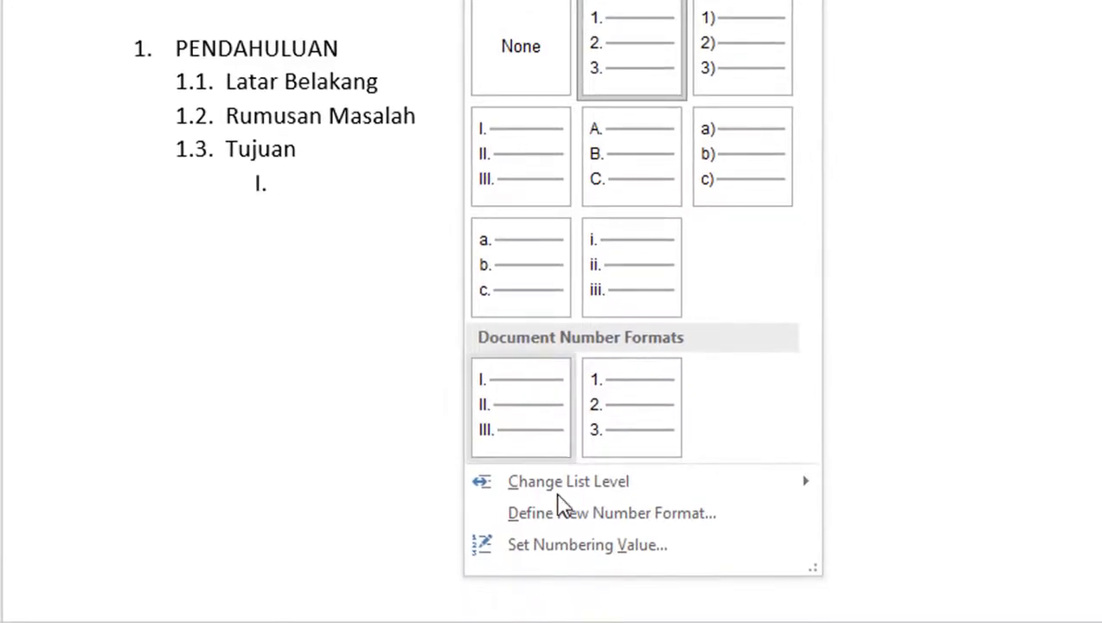
click(567, 546)
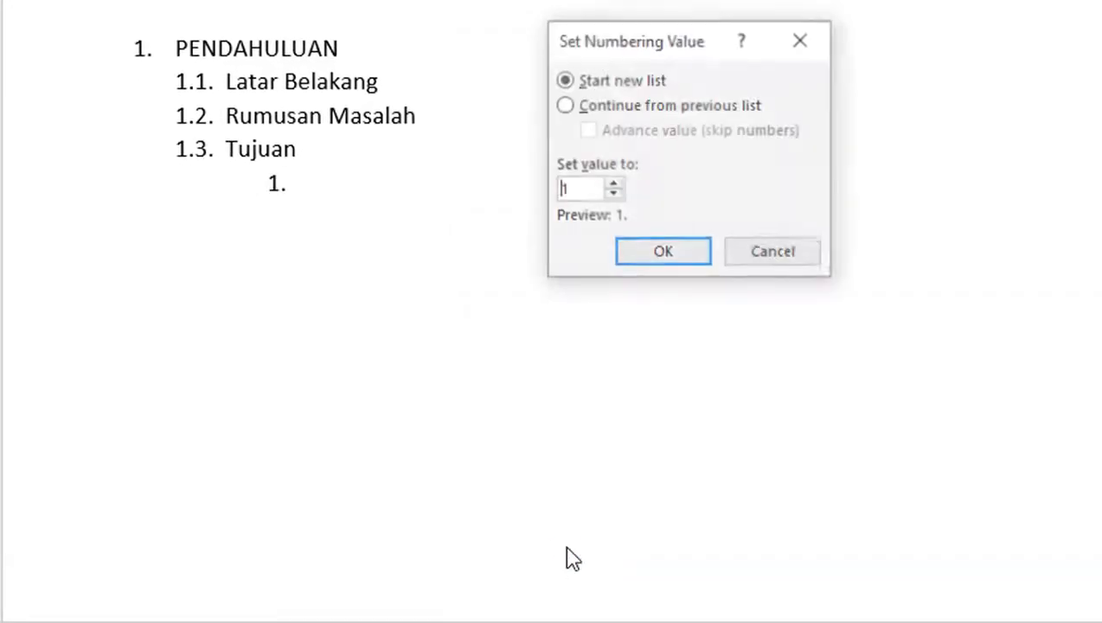
click(614, 185)
click(649, 257)
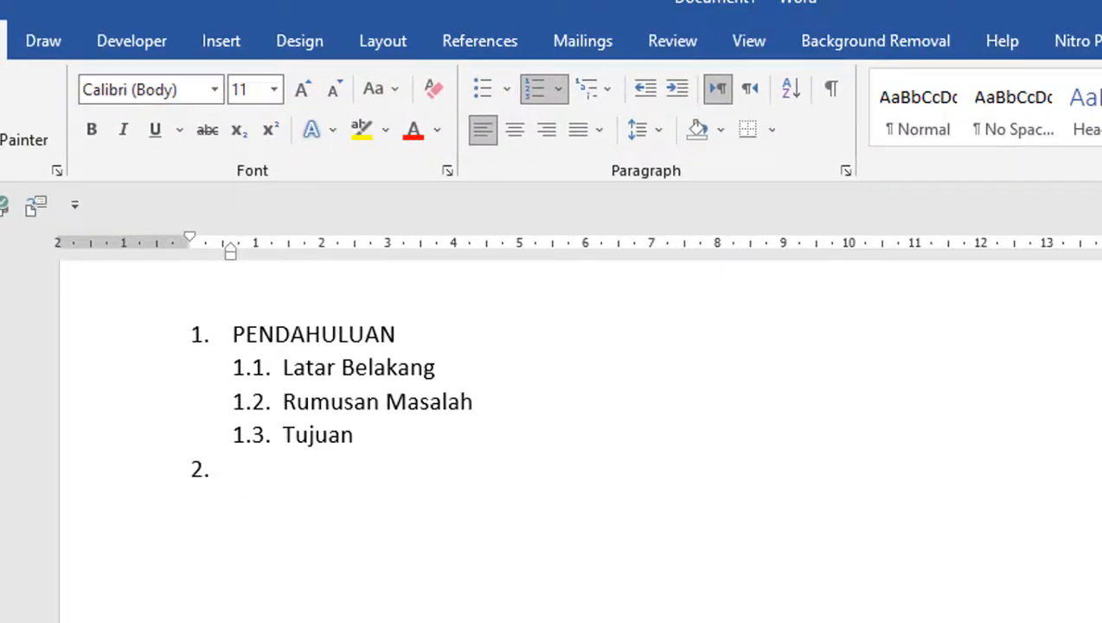
Enter "PEMBAHASAN" as the heading text of main item 2
text(PEM)
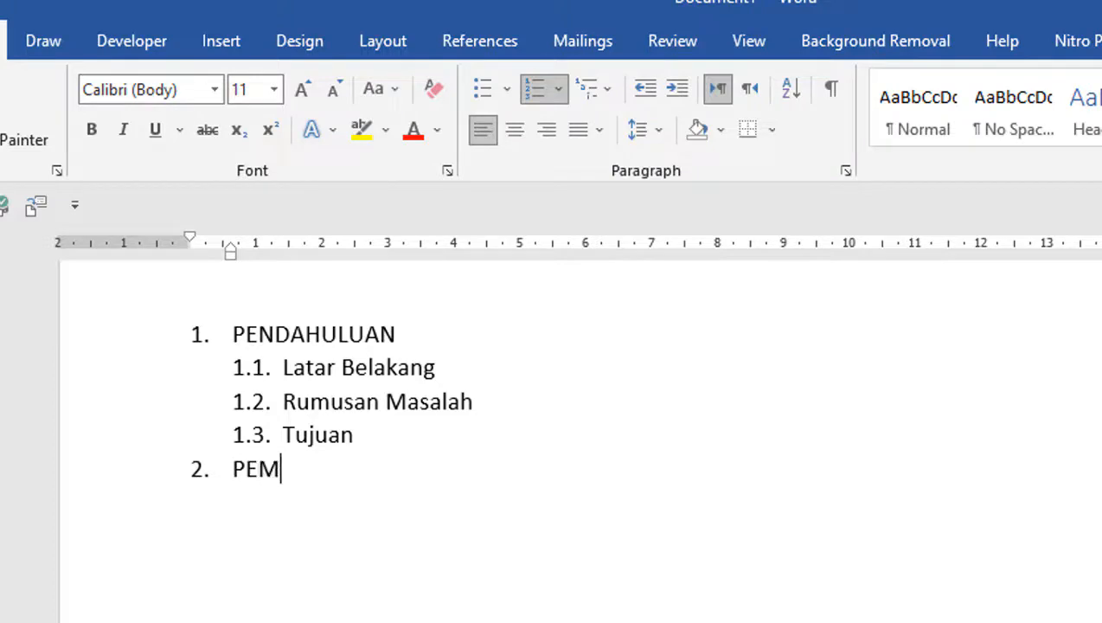
text(BAHASA)
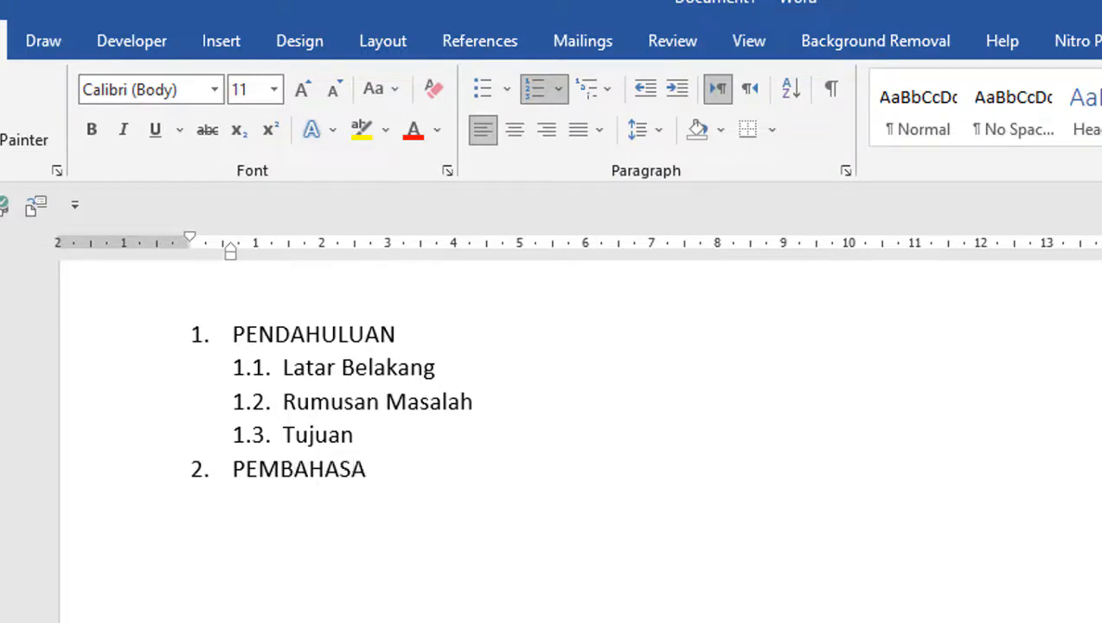
text(N)
Add the indented, automatically numbered sub-item 2.1. "Pengertian Kelompok" under PEMBAHASAN
key(Return)
key(BackSpace)
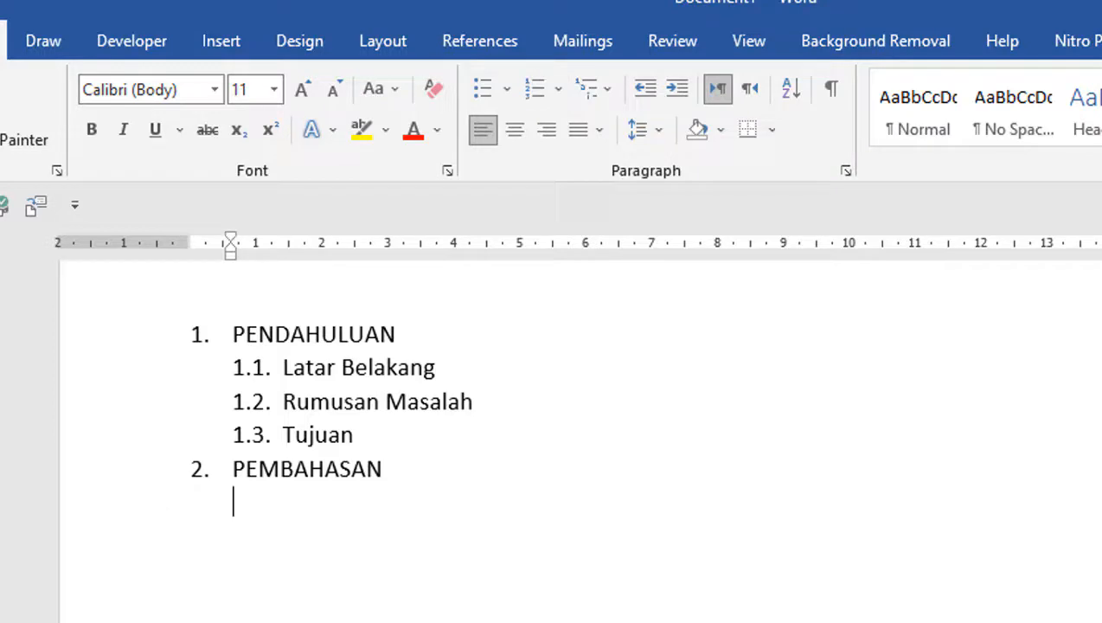
text(2.1.)
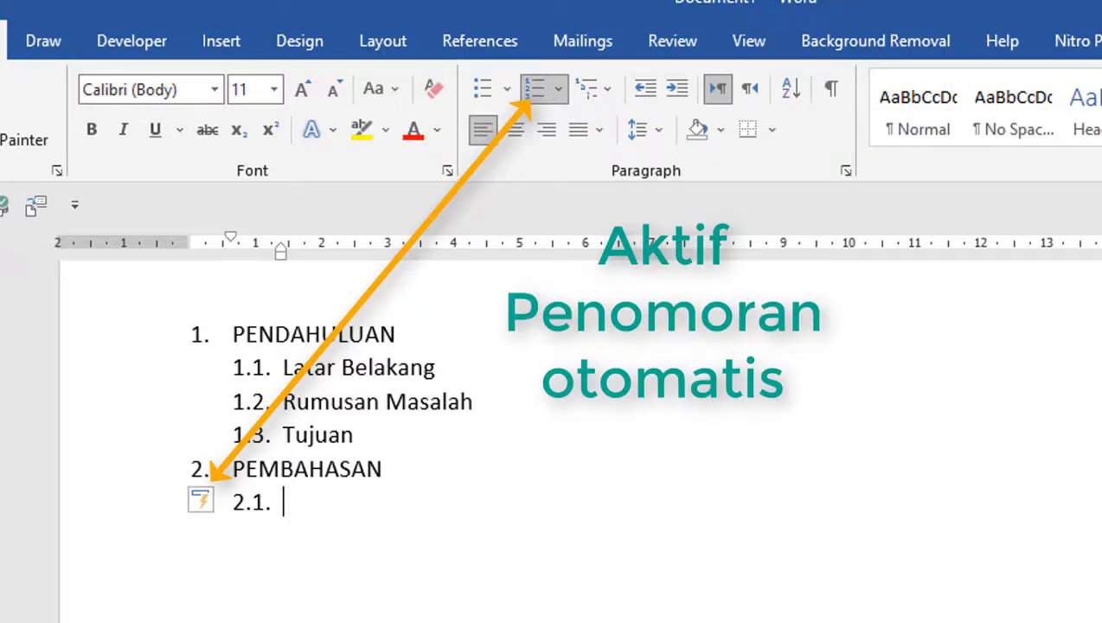
text(Pe)
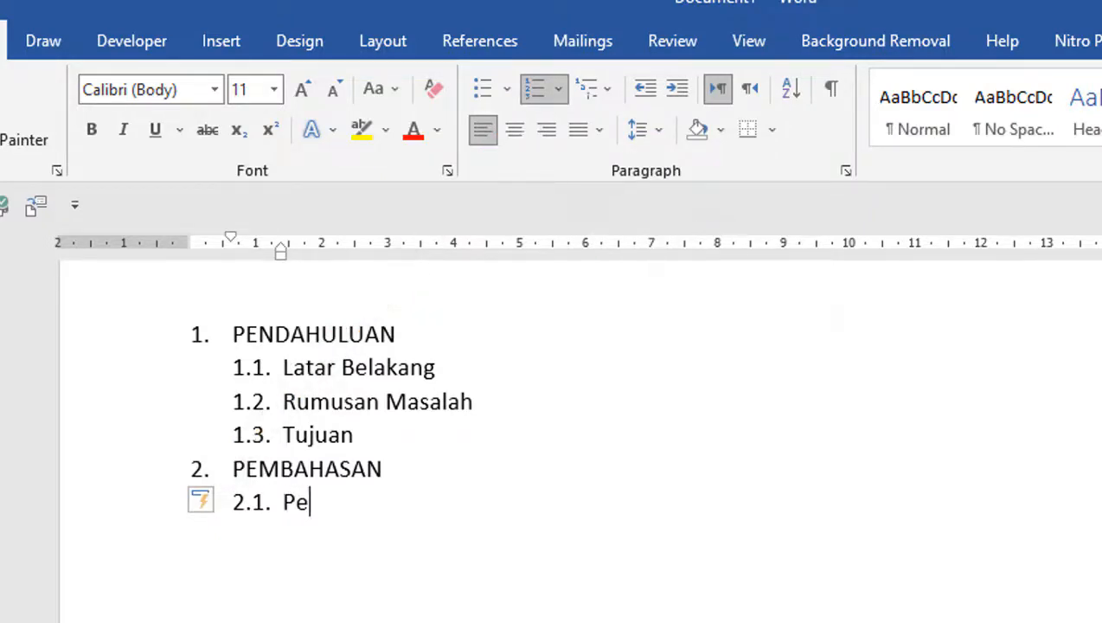
text(ngerti)
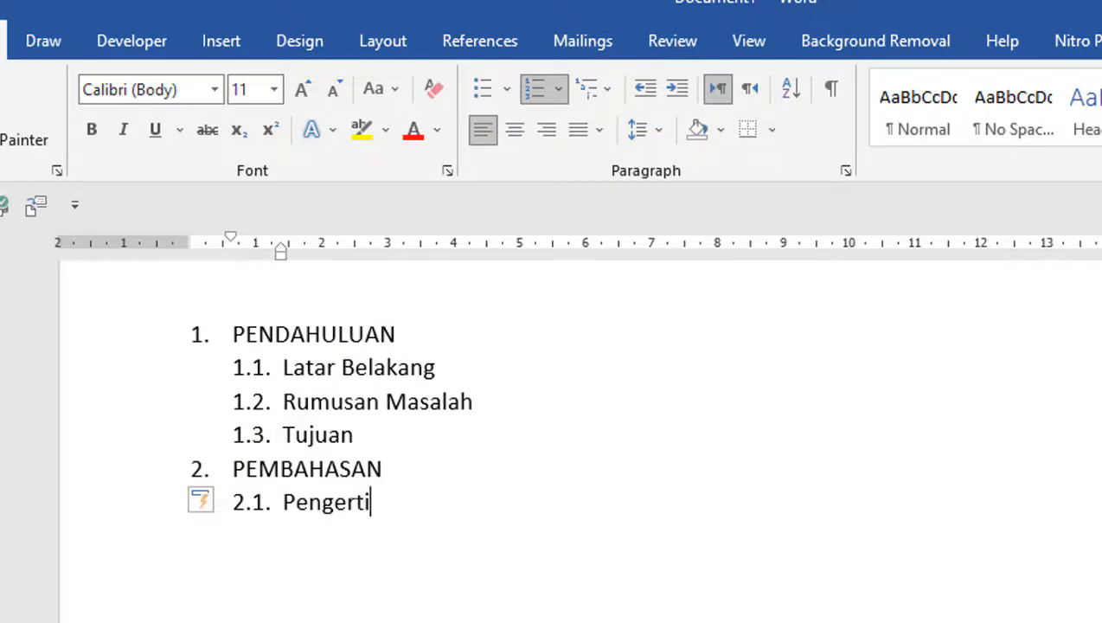
text(an Kel)
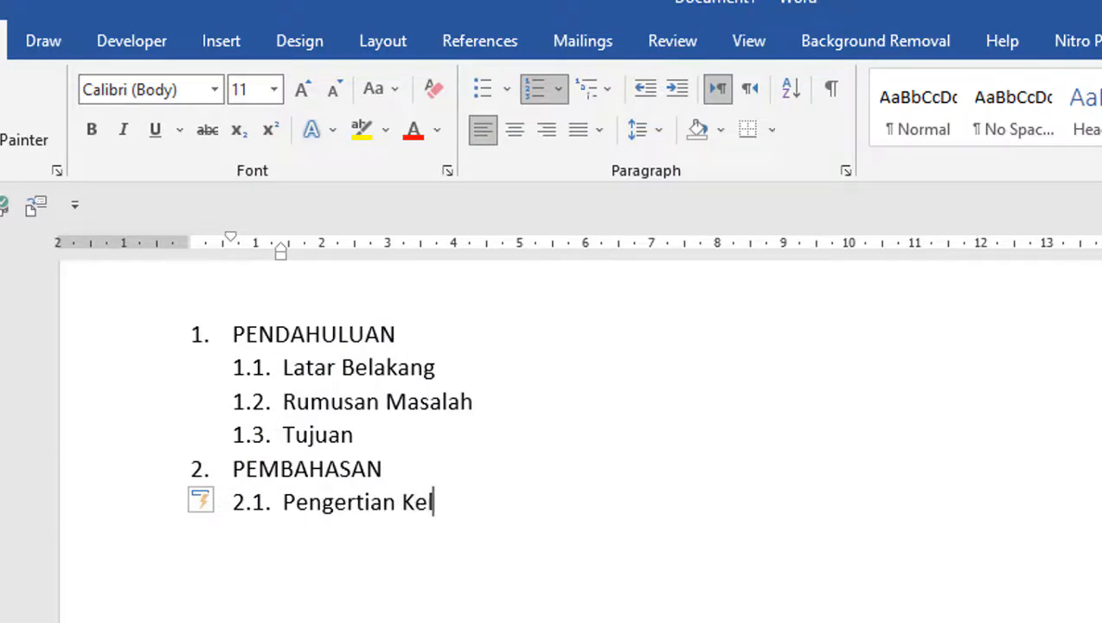
text(ompok)
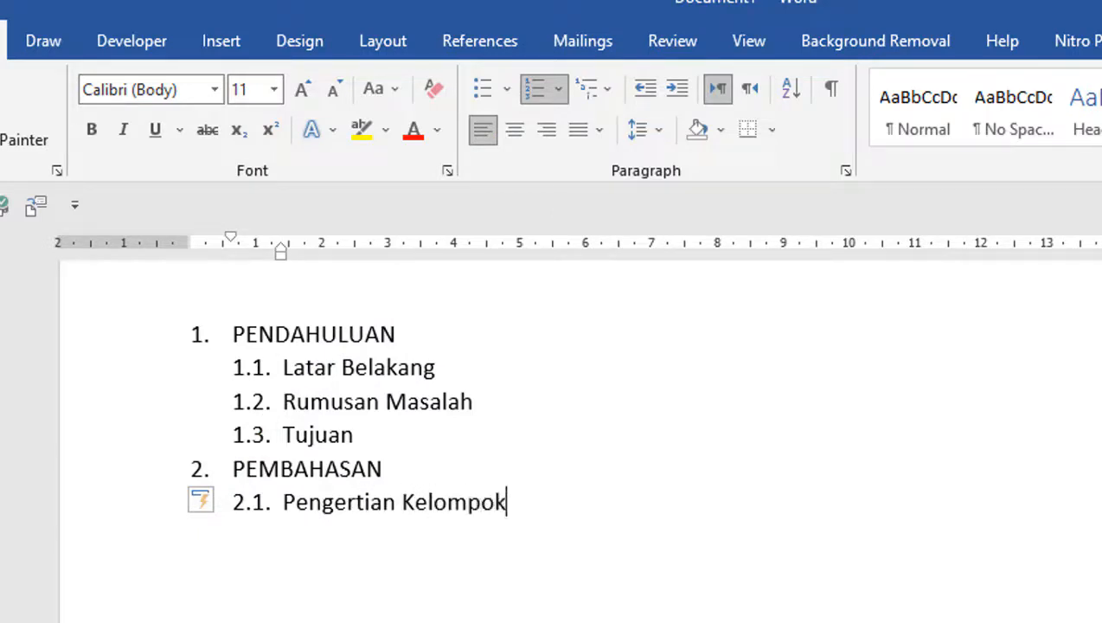
Add "Tipe-Tipe Kelompok" as numbered sub-item 2.2. directly after Pengertian Kelompok
key(Return)
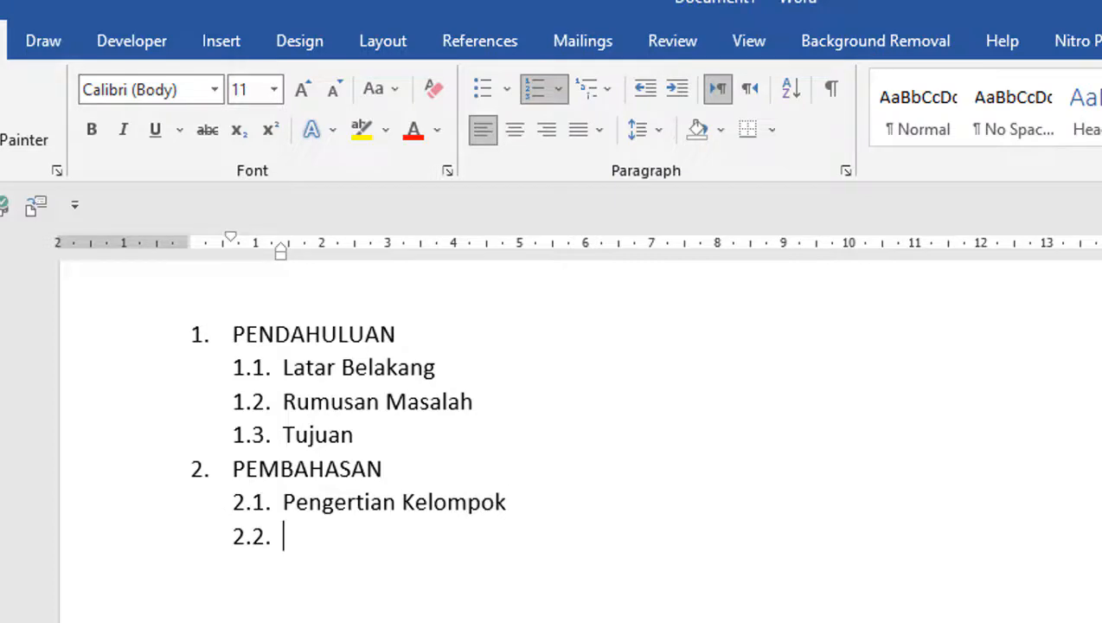
text(Tipe-)
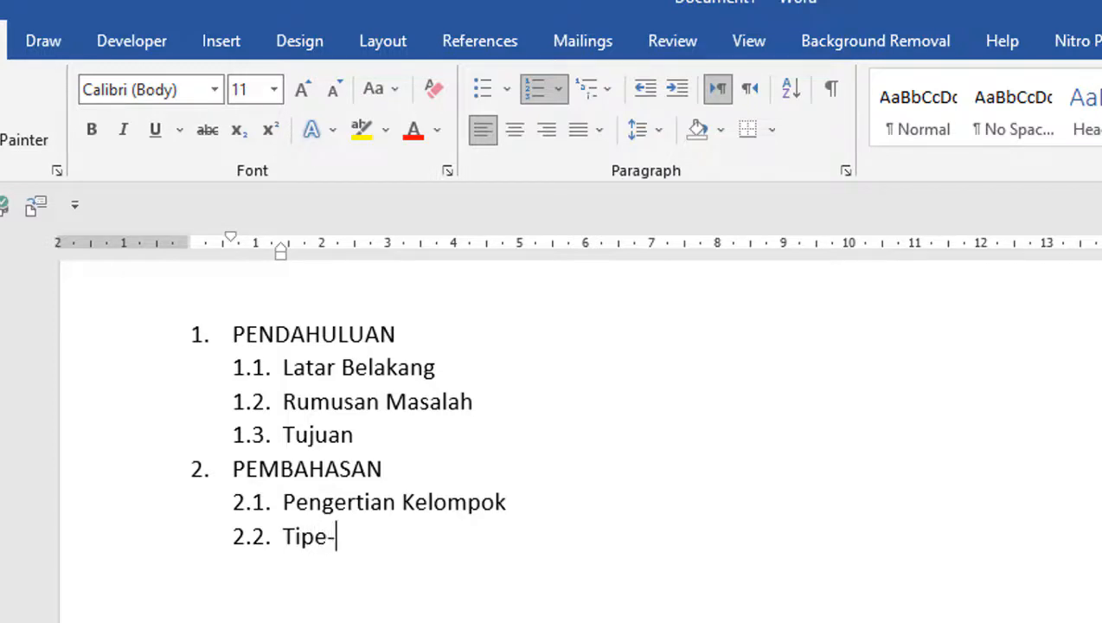
text(Tipe )
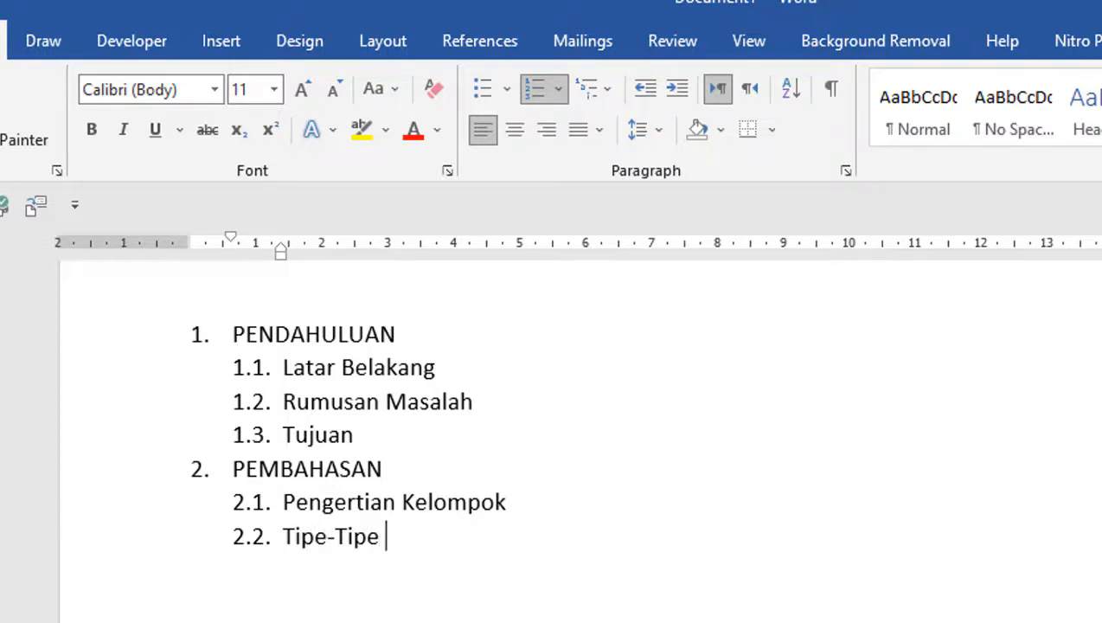
text(Kelom)
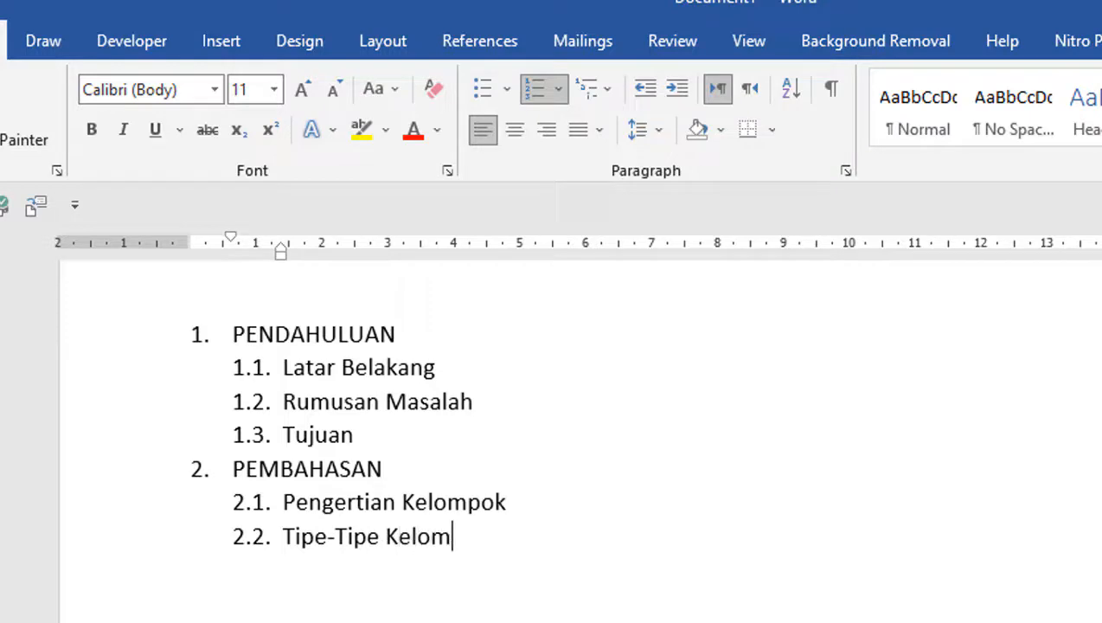
text(pok)
Add a third-level, automatically numbered item 2.2.1. "Fungsi Kelompok" indented under Tipe-Tipe Kelompok
key(Return)
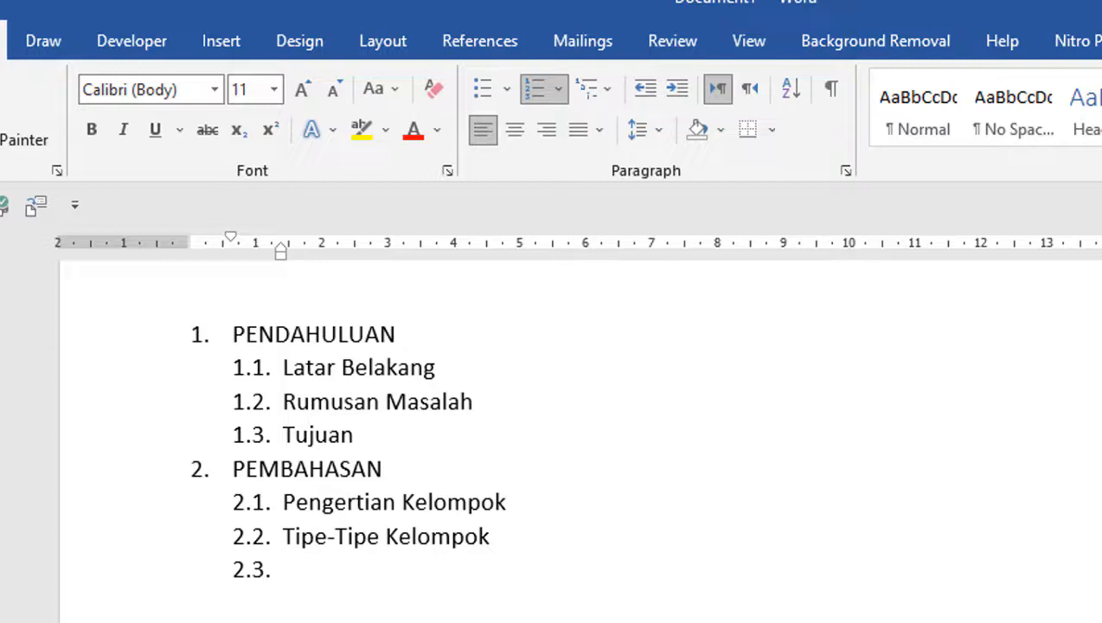
key(BackSpace)
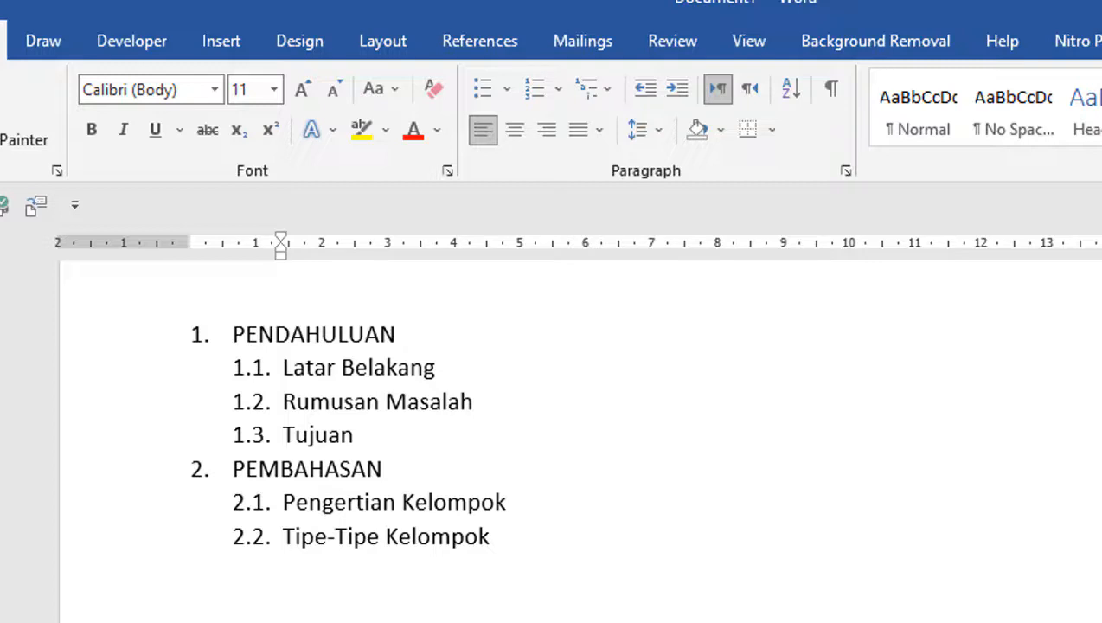
text(2.2.1.)
key(space)
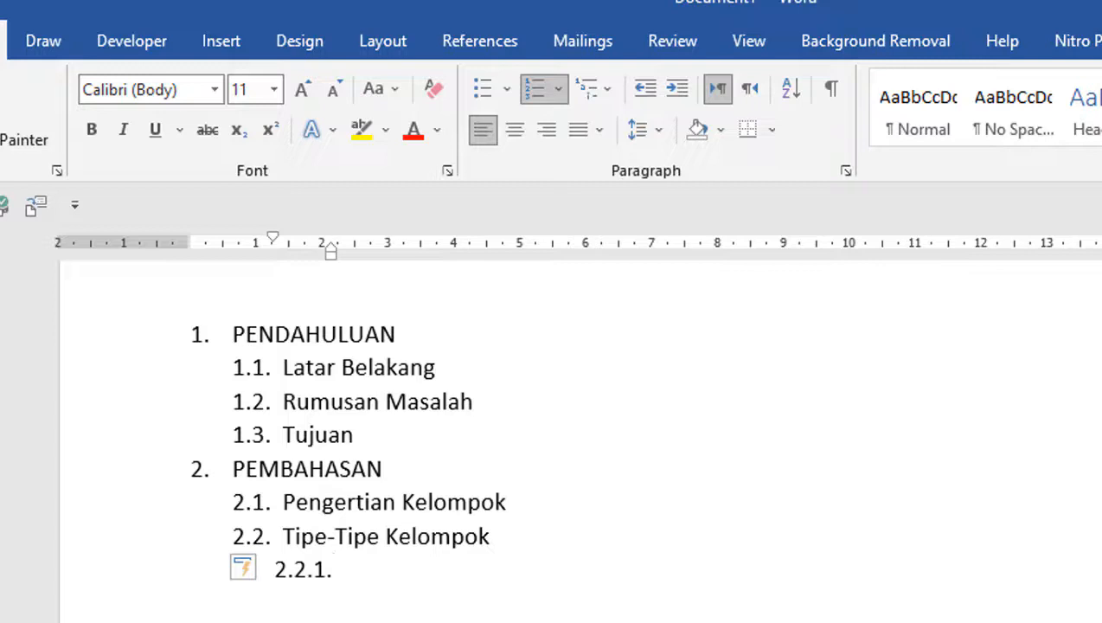
text(Fungsi )
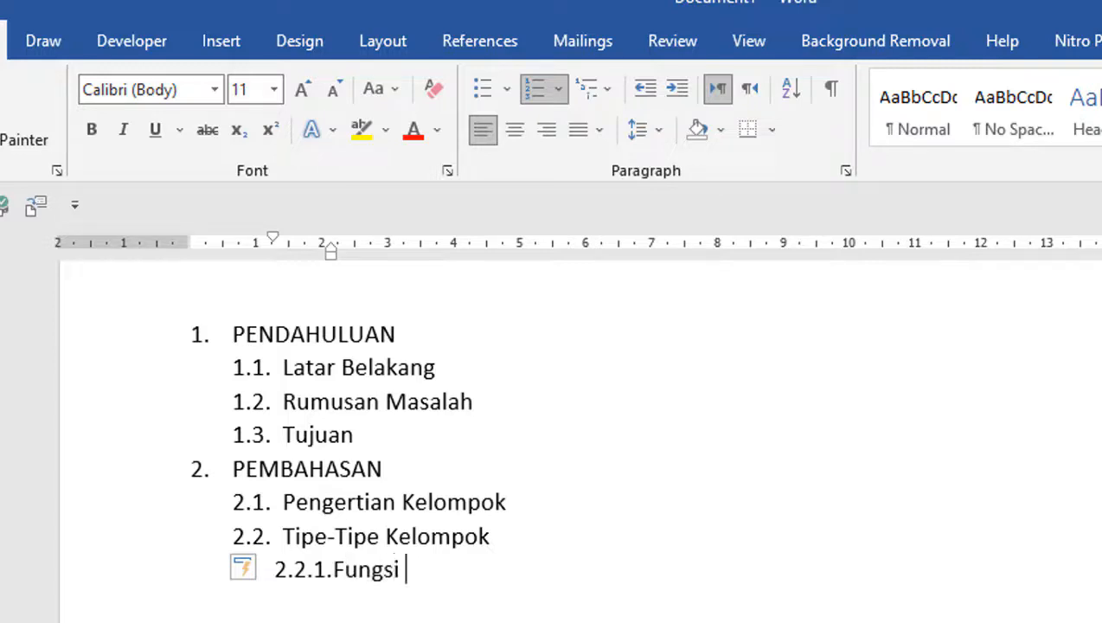
text(Kelom)
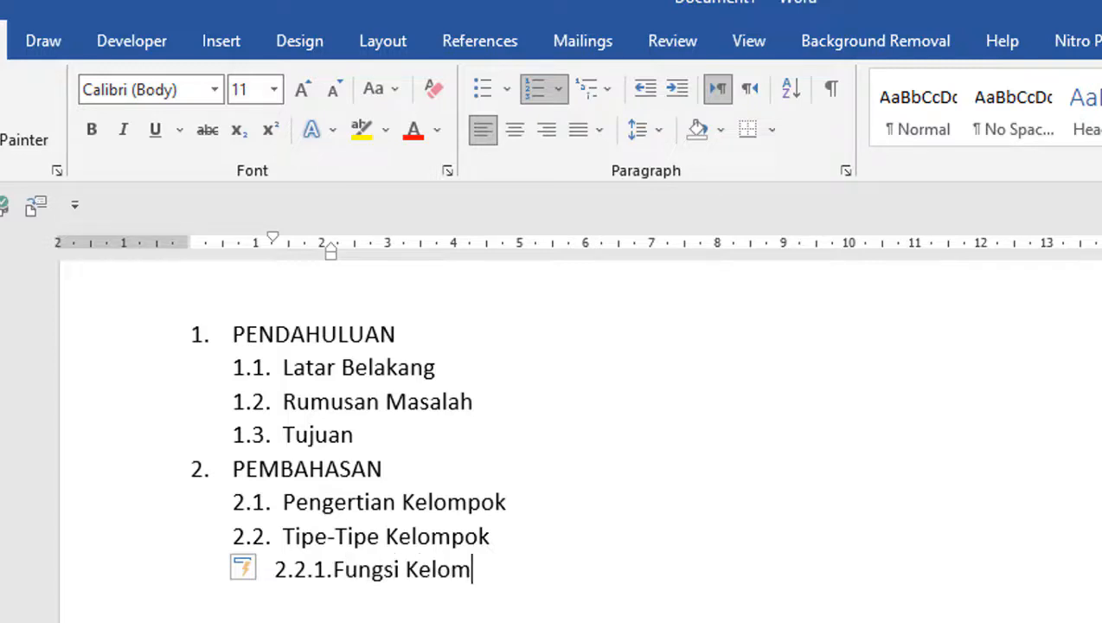
text(pok)
Add "Ciri-Ciri Utama Kelompok" as third-level item 2.2.2. below Fungsi Kelompok
key(Return)
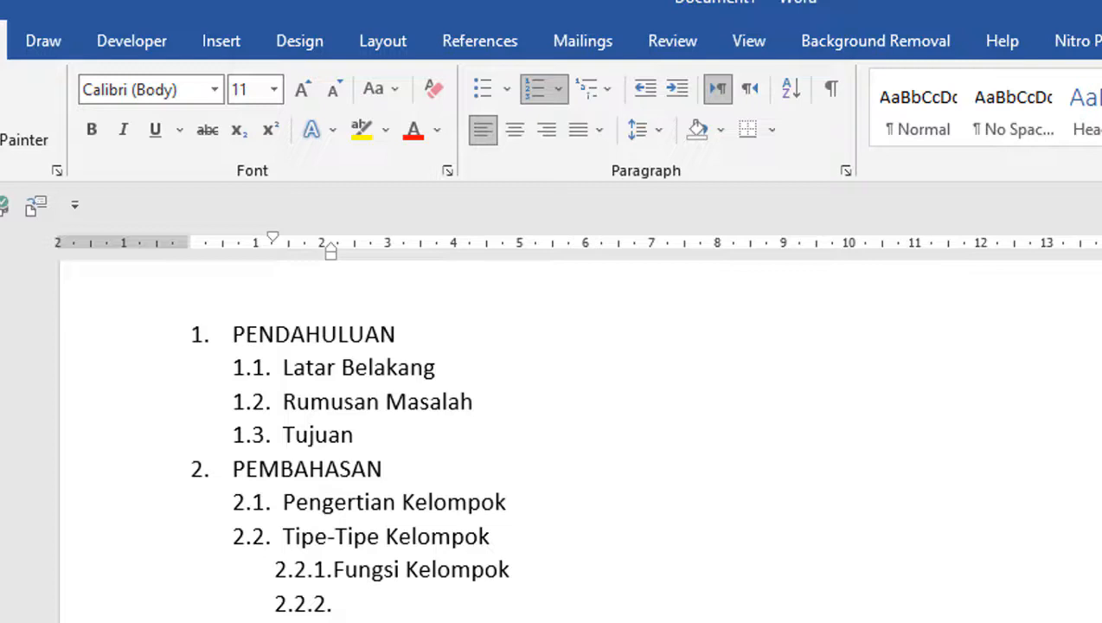
text(Ciri-Ciri )
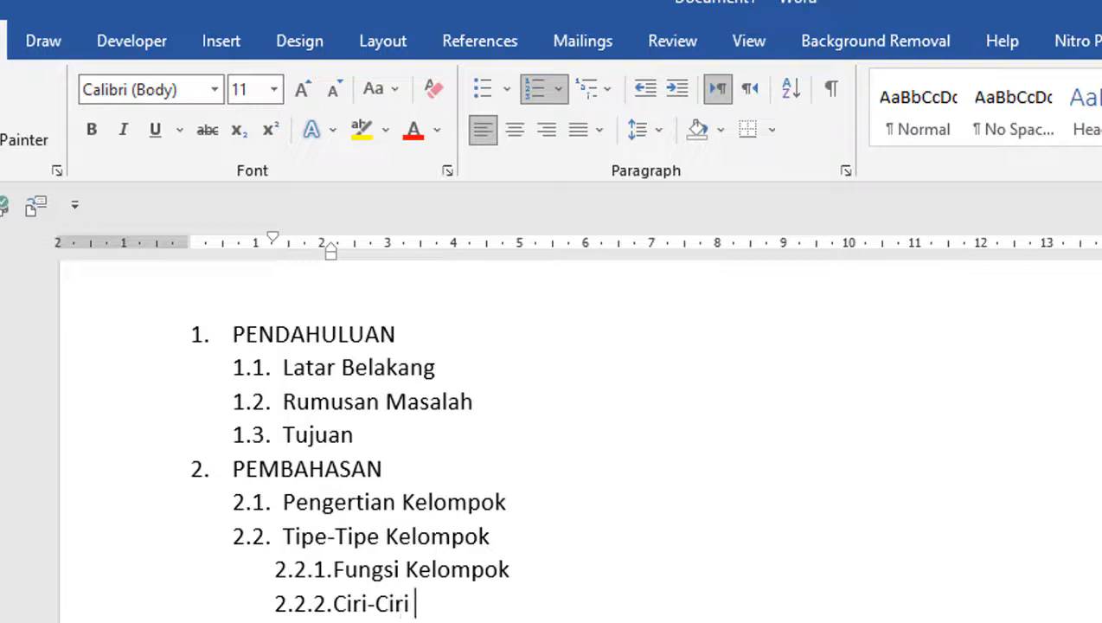
text(Utama)
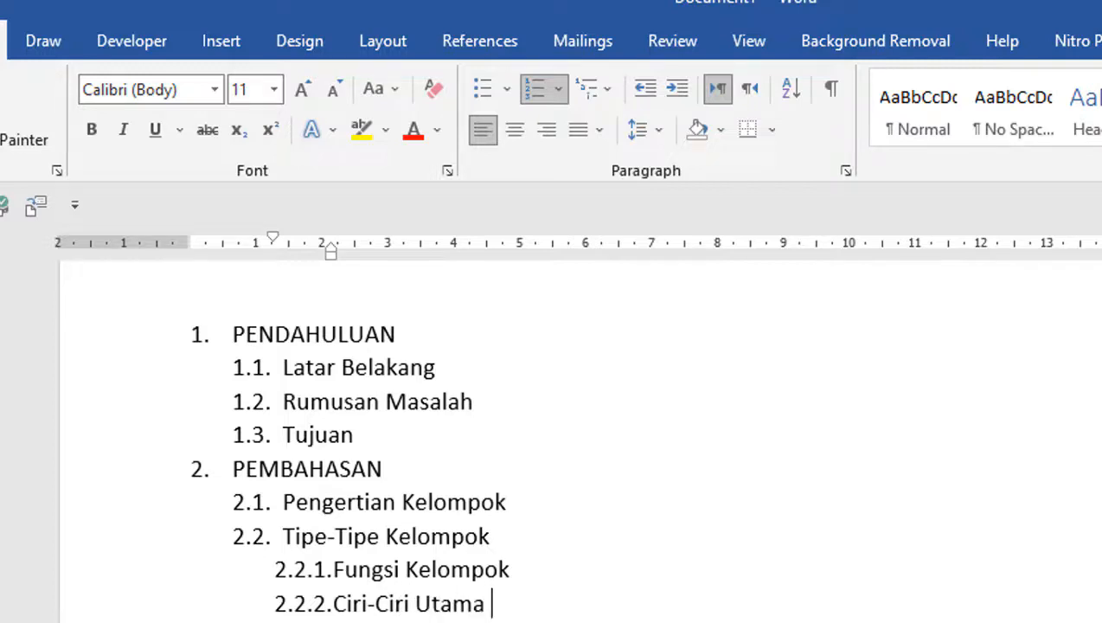
text(Kelompo)
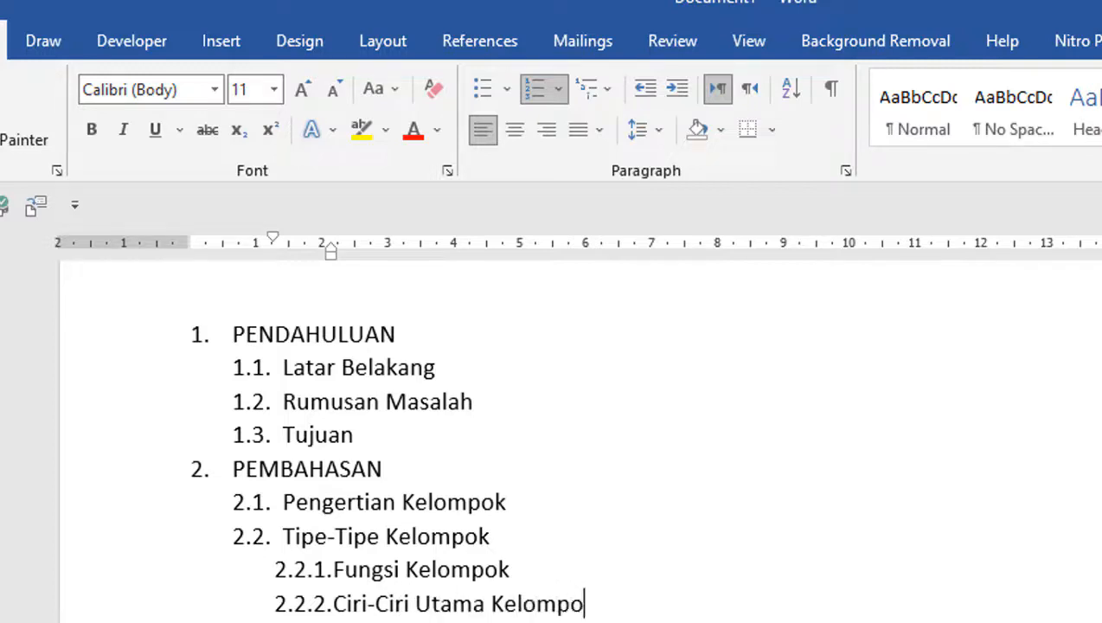
text(k)
Add "Manfaat Kelompok Bagi Organisasi" as third-level item 2.2.3. below Ciri-Ciri Utama Kelompok
key(Return)
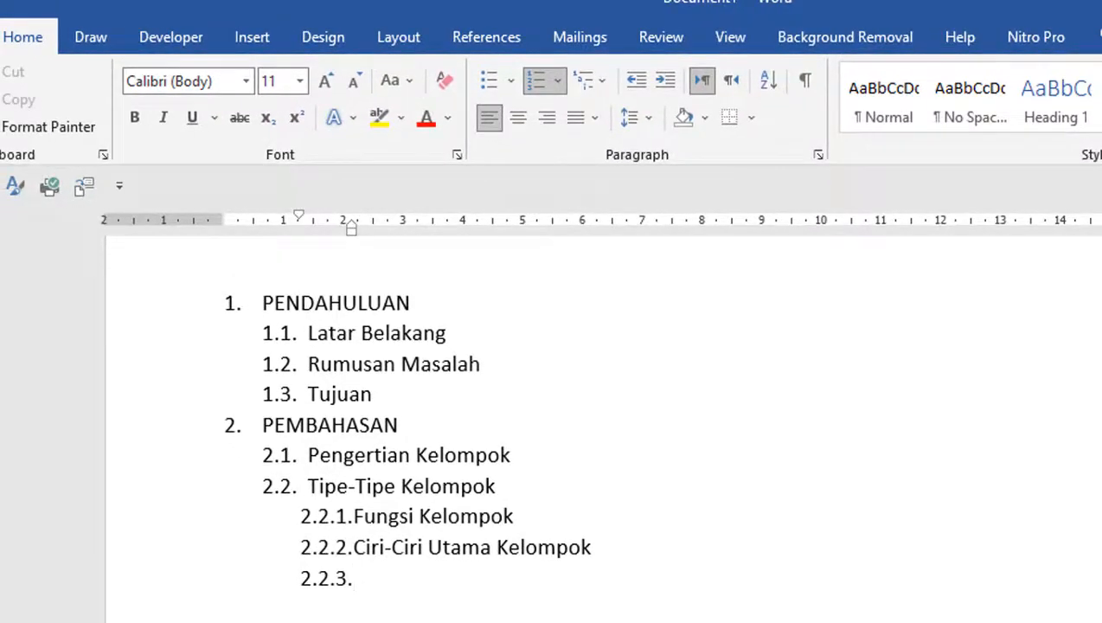
text(Manfaat)
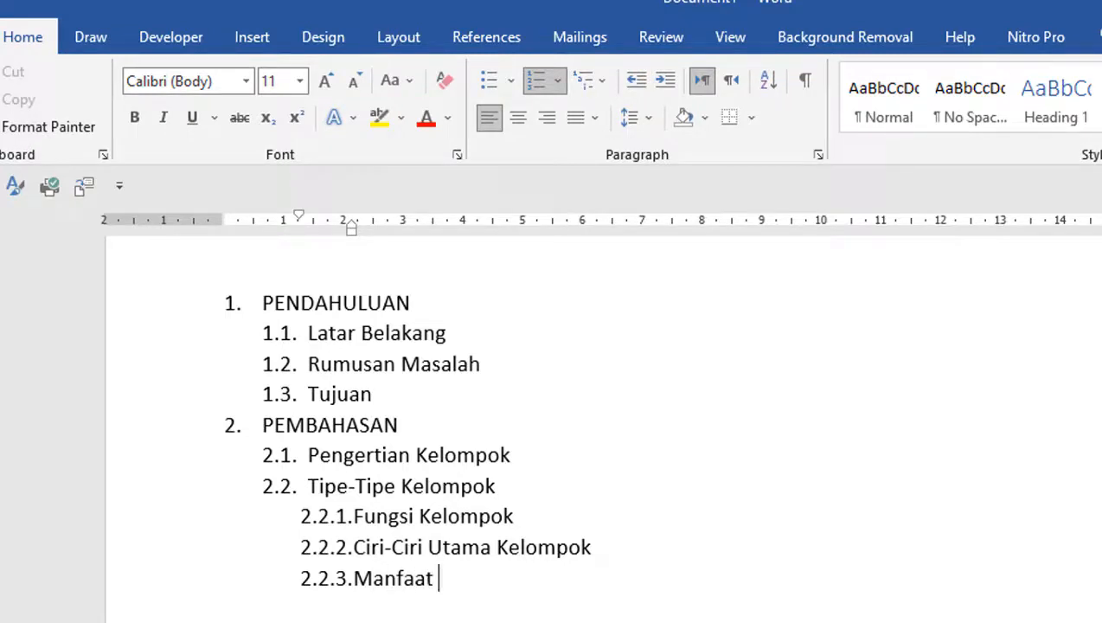
text( Kelom)
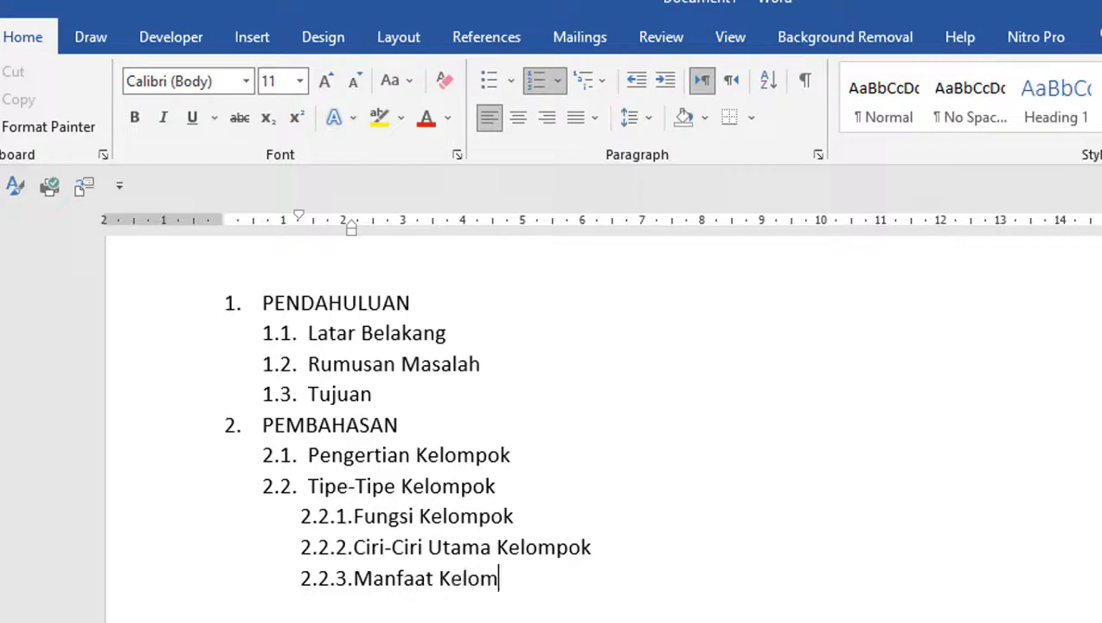
text(pok Bag)
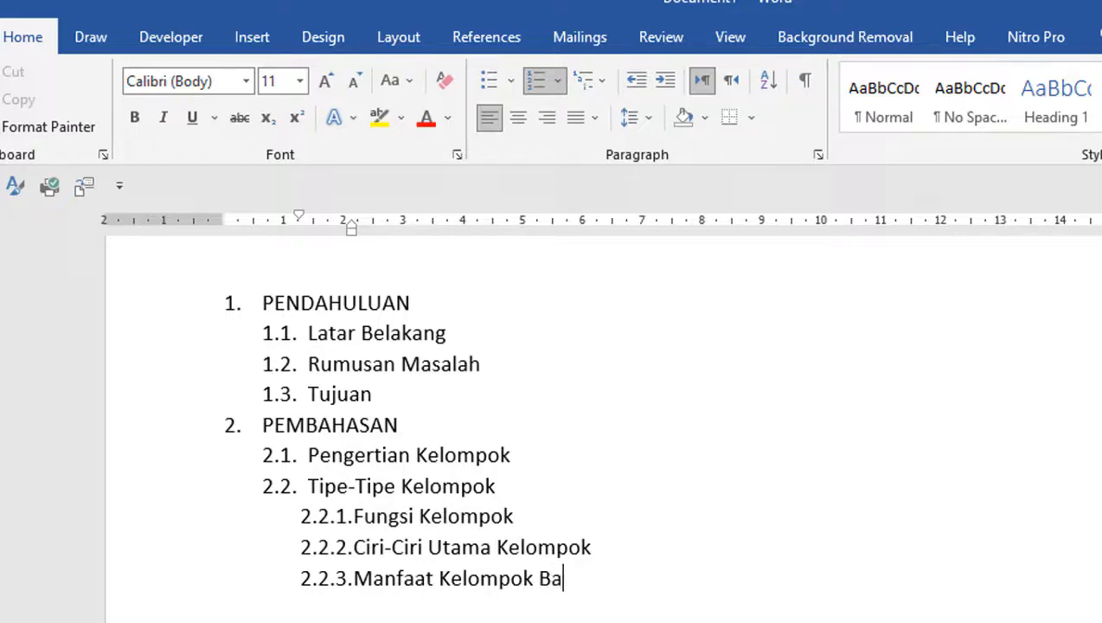
text(i Organisasi)
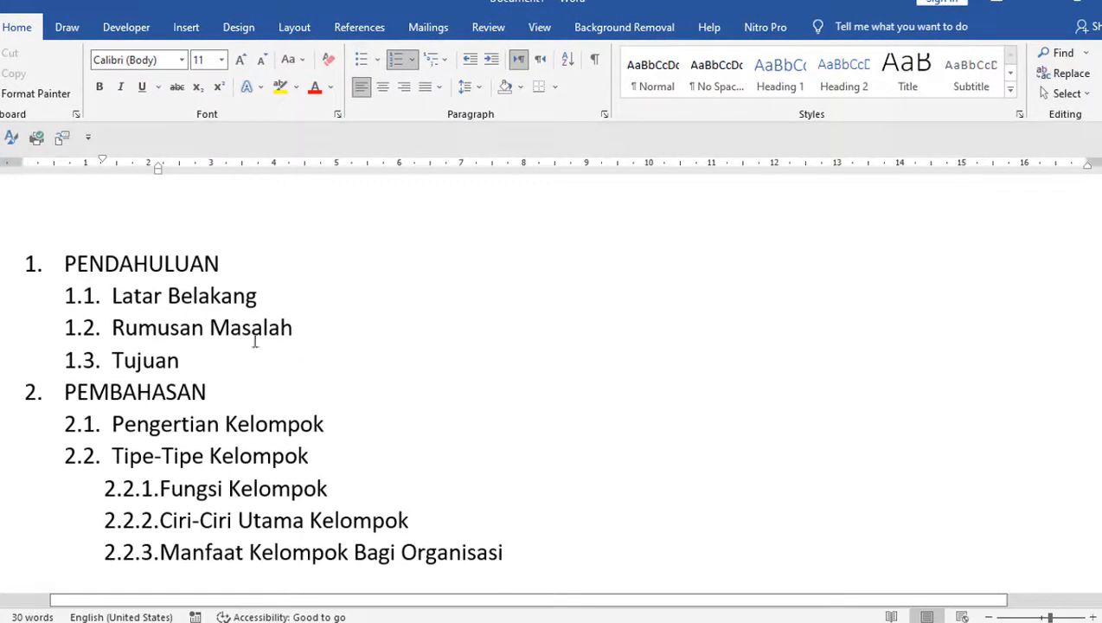
click(238, 264)
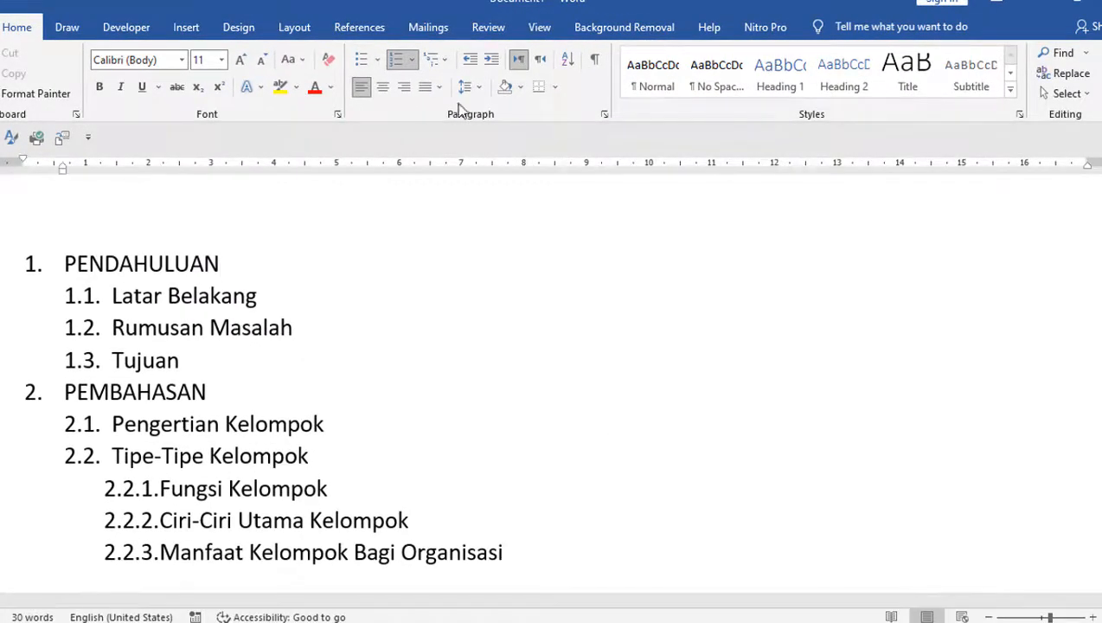
click(604, 114)
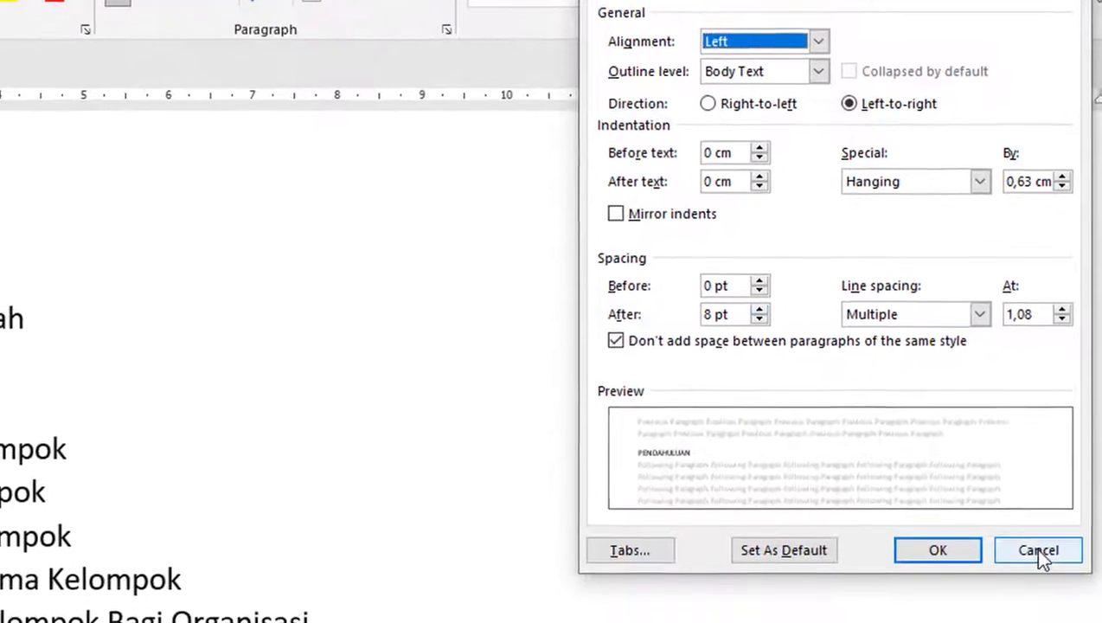
click(1036, 554)
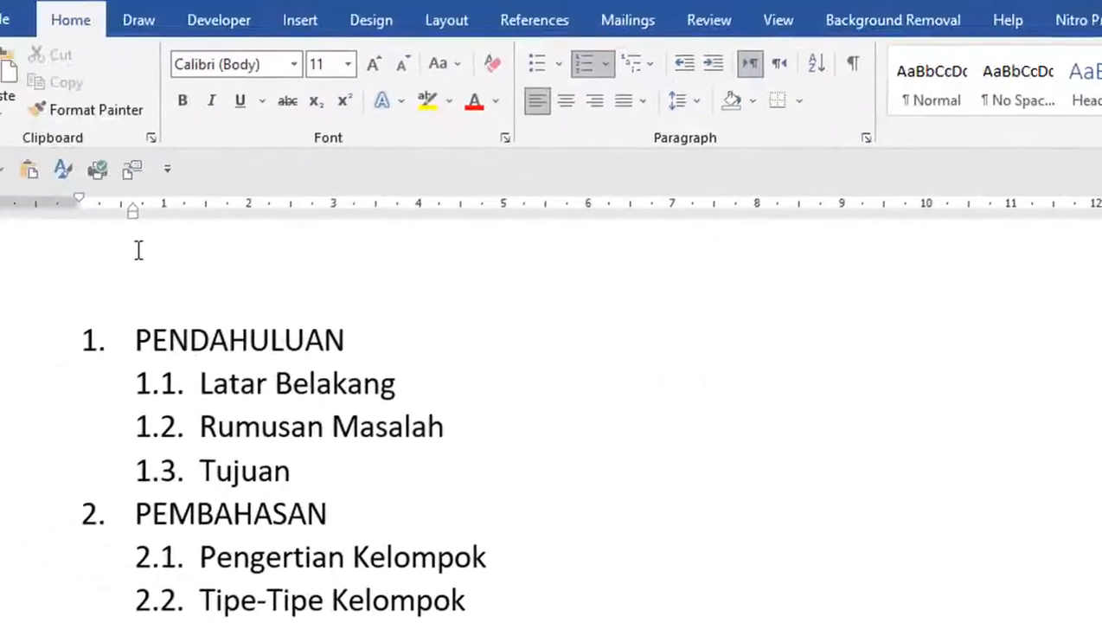
Select the whole outline from PENDAHULUAN to the last item and set its line spacing to Single
drag(245, 349, 934, 490)
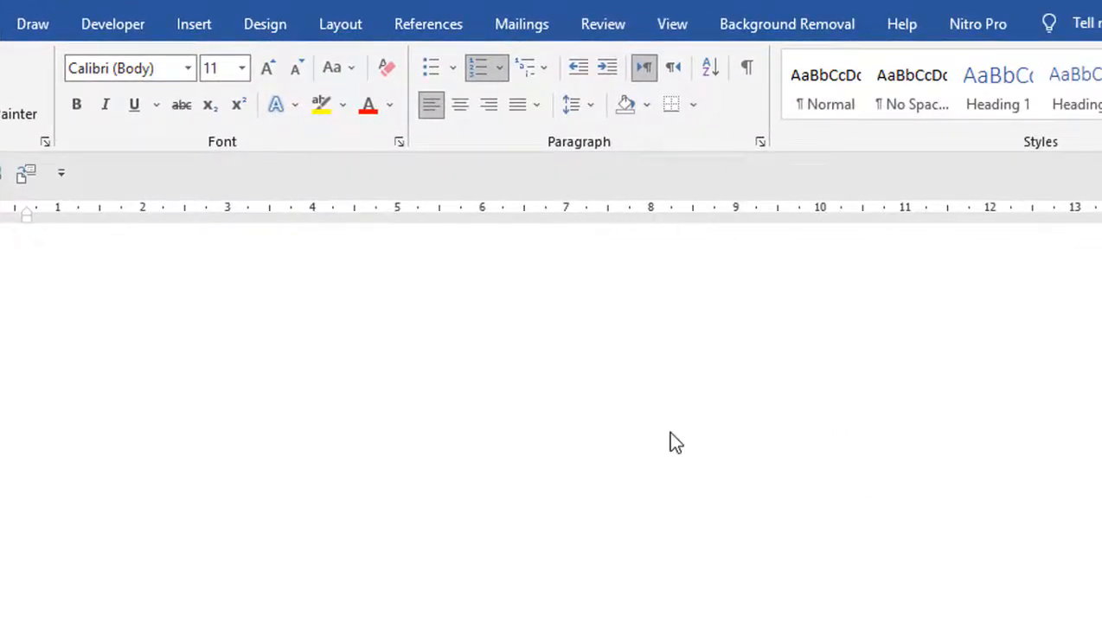
scroll(807, 438, up, 10)
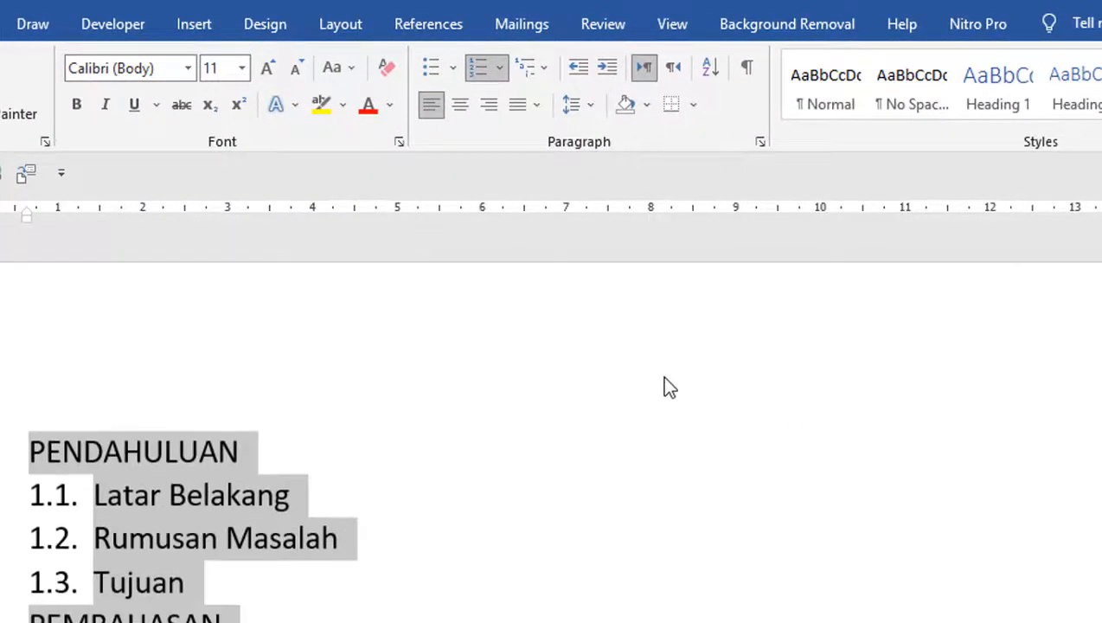
click(759, 142)
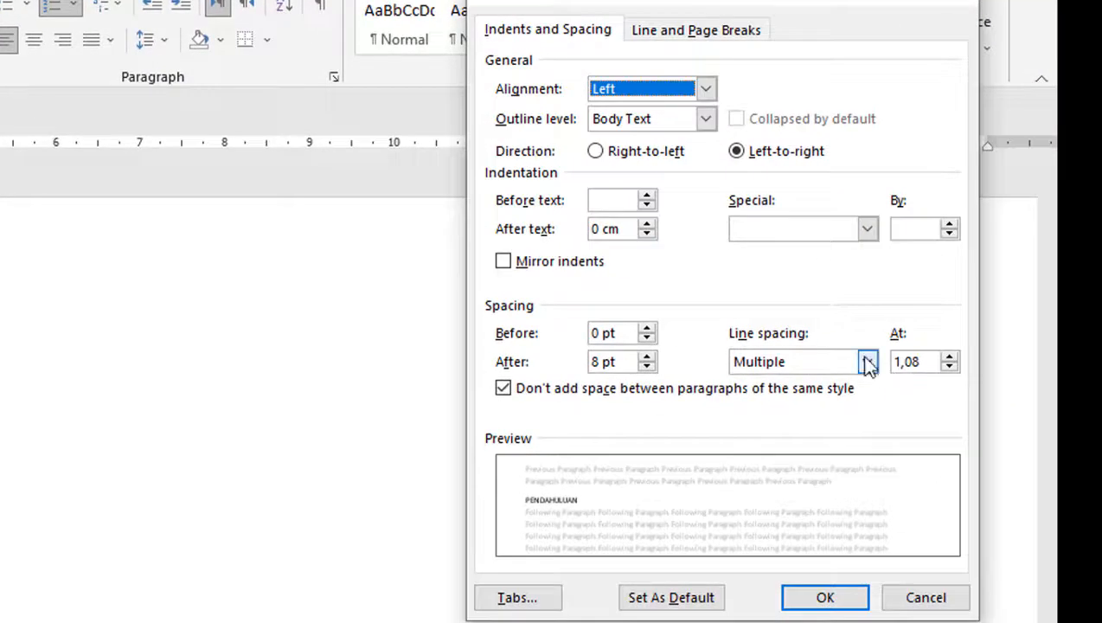
click(868, 362)
click(764, 381)
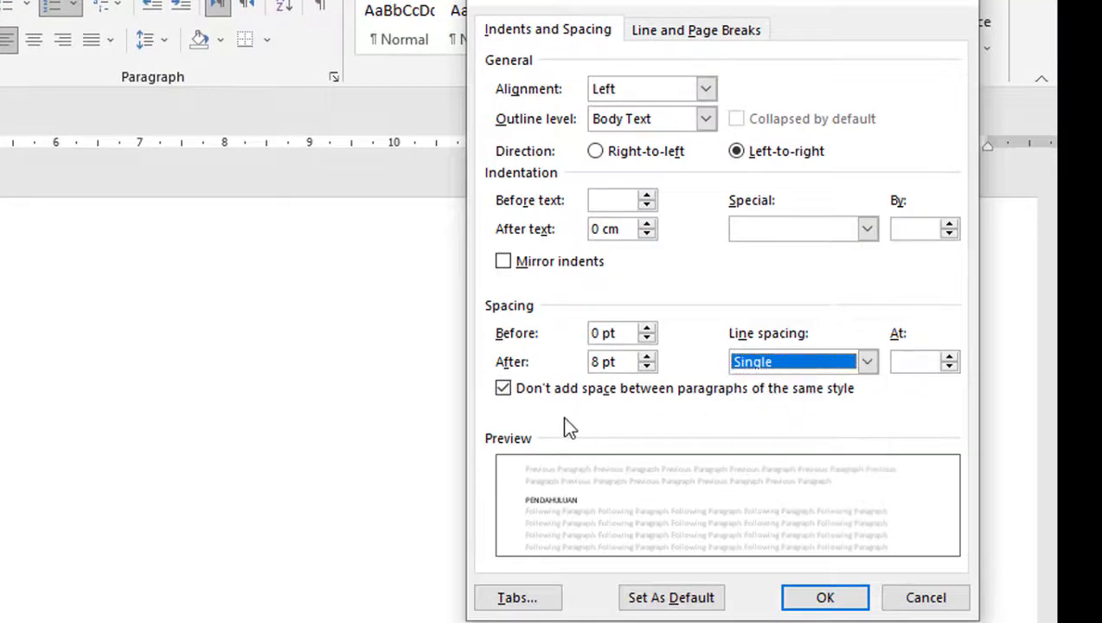
Set the outline's spacing after to 0 pt and turn off "Don't add space between paragraphs of the same style"
click(647, 367)
click(647, 367)
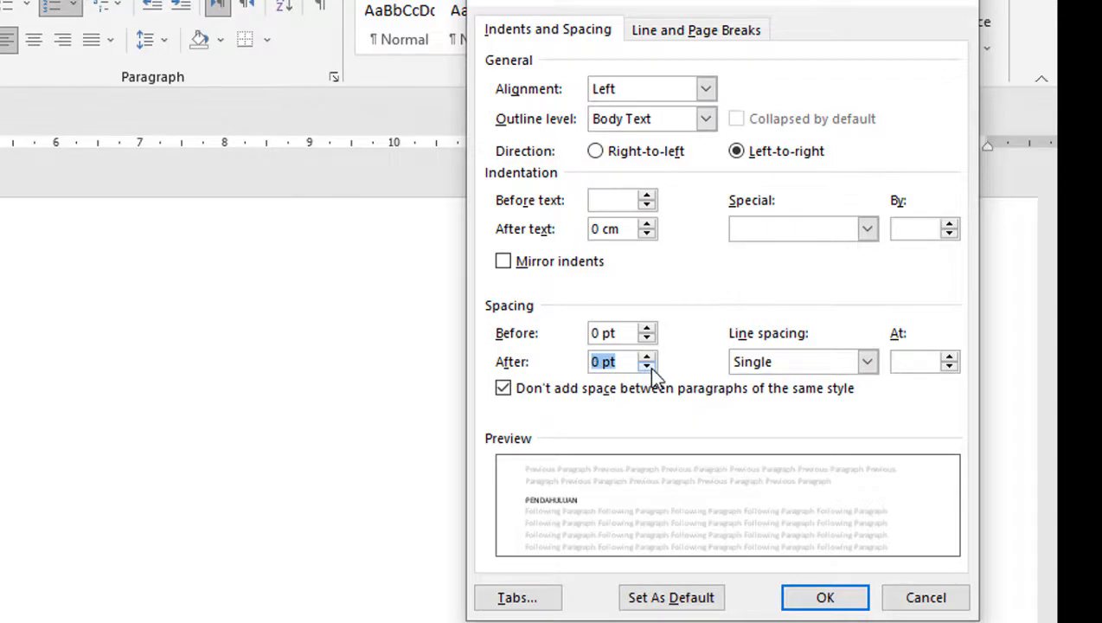
click(503, 390)
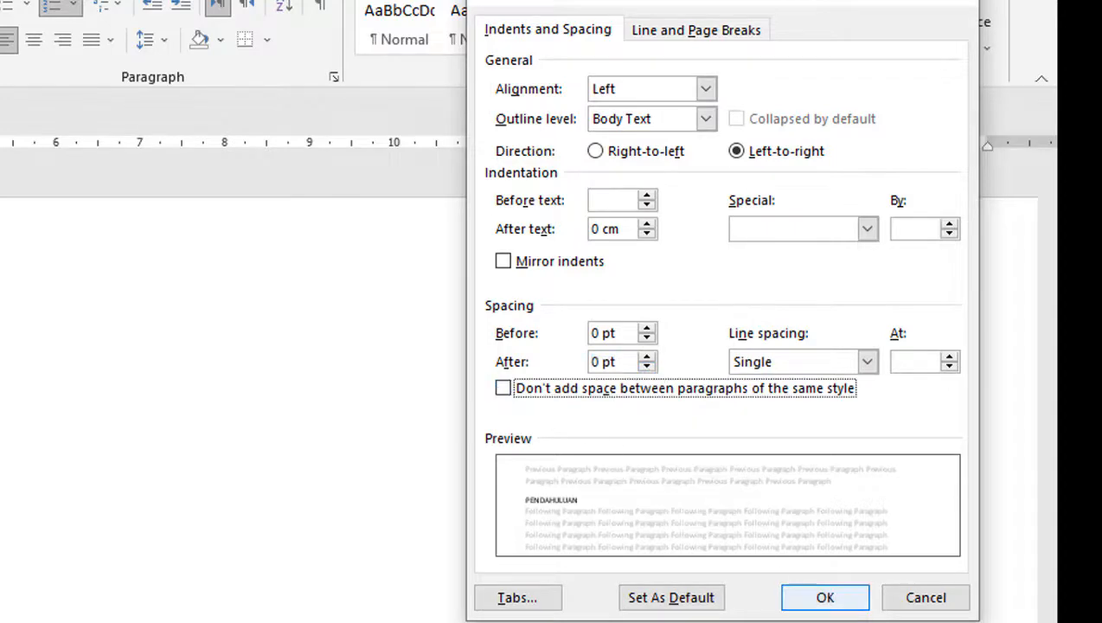
click(828, 599)
Set the paragraph spacing after the PENDAHULUAN heading to 6 pt
click(465, 245)
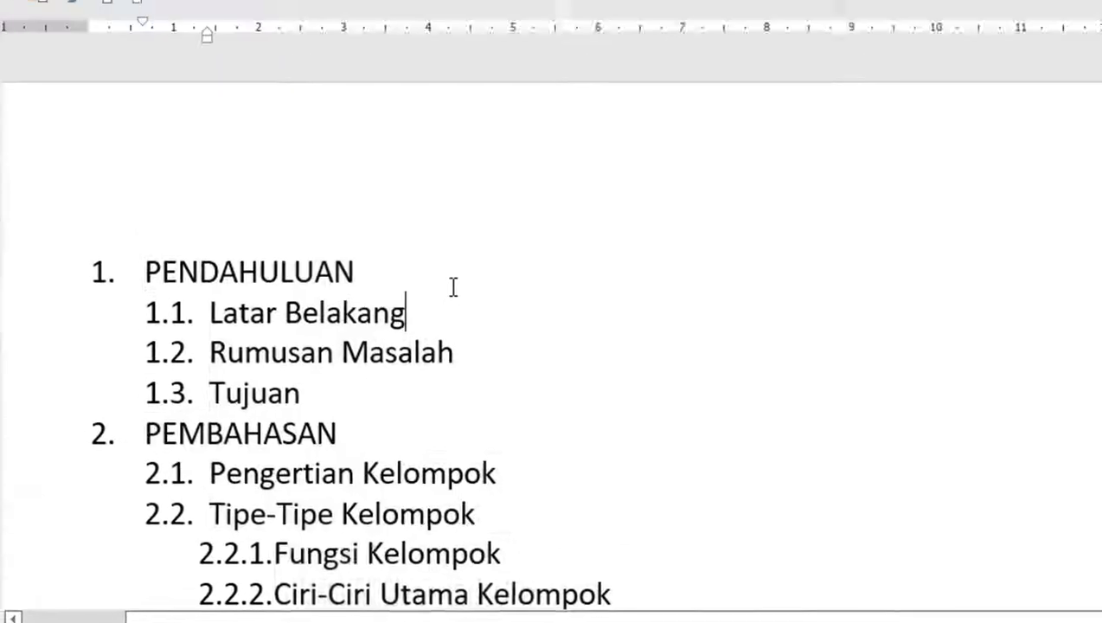
click(454, 287)
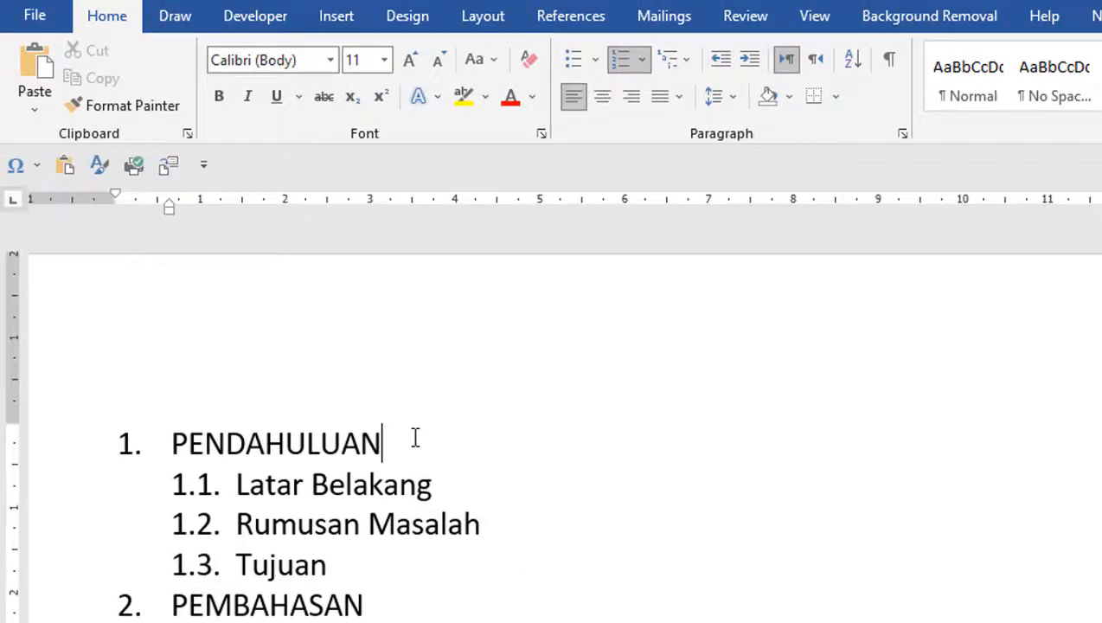
click(902, 135)
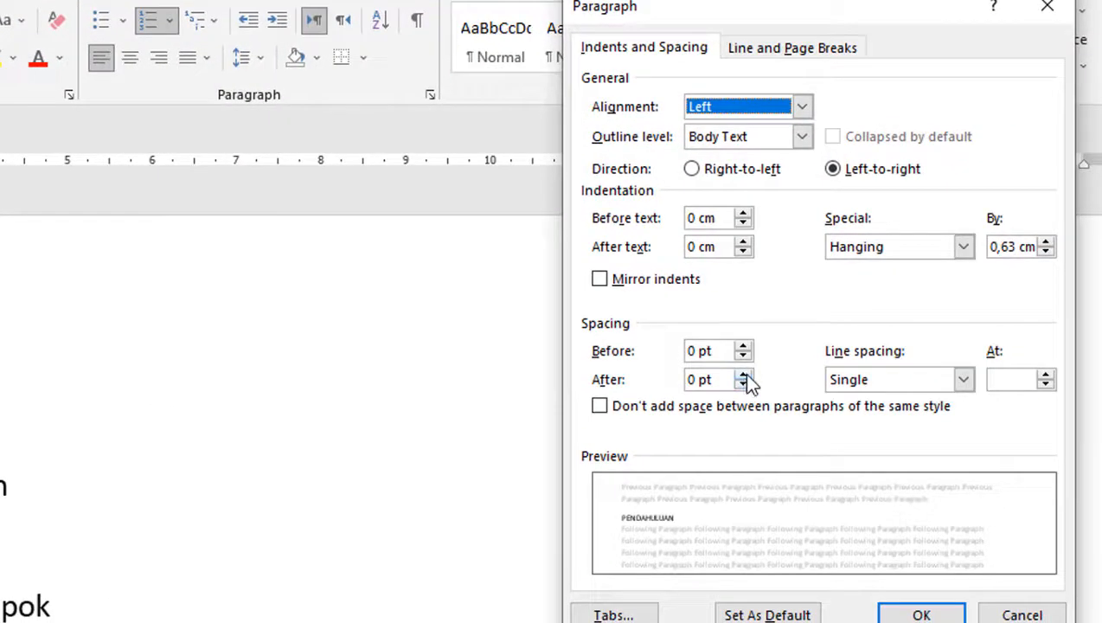
click(744, 372)
click(925, 613)
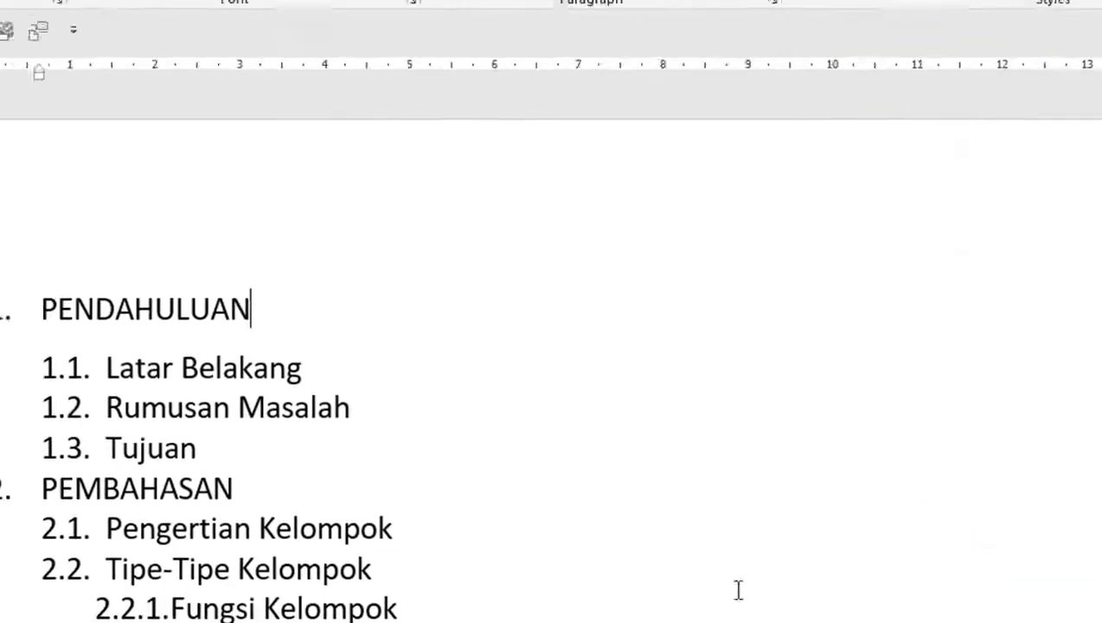
Set the paragraph spacing after sub-item 1.3. Tujuan to 6 pt
click(228, 461)
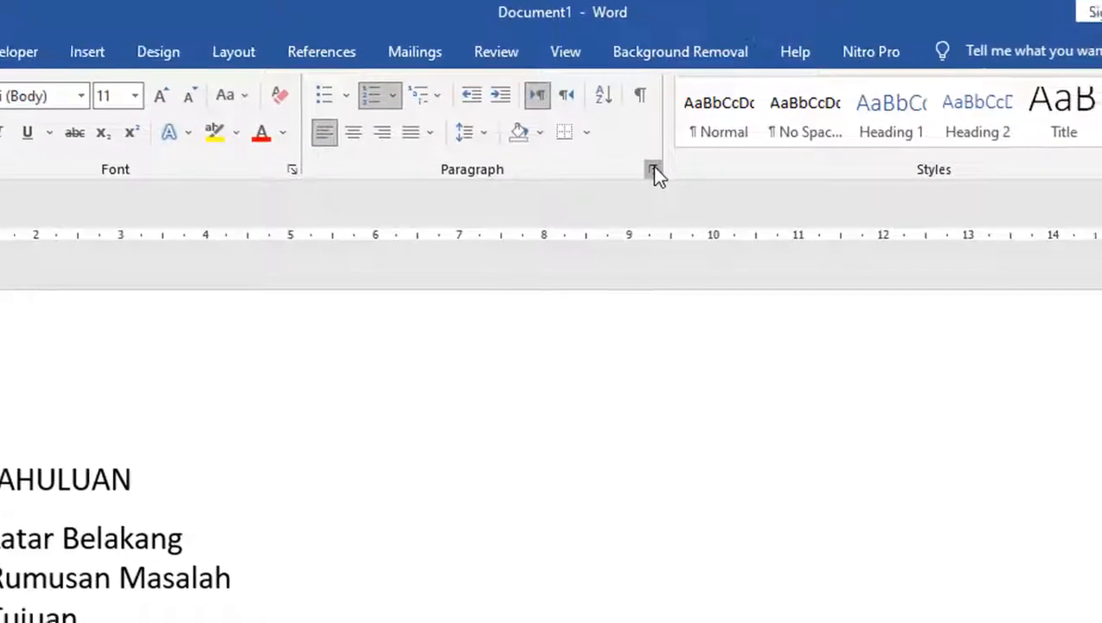
click(834, 8)
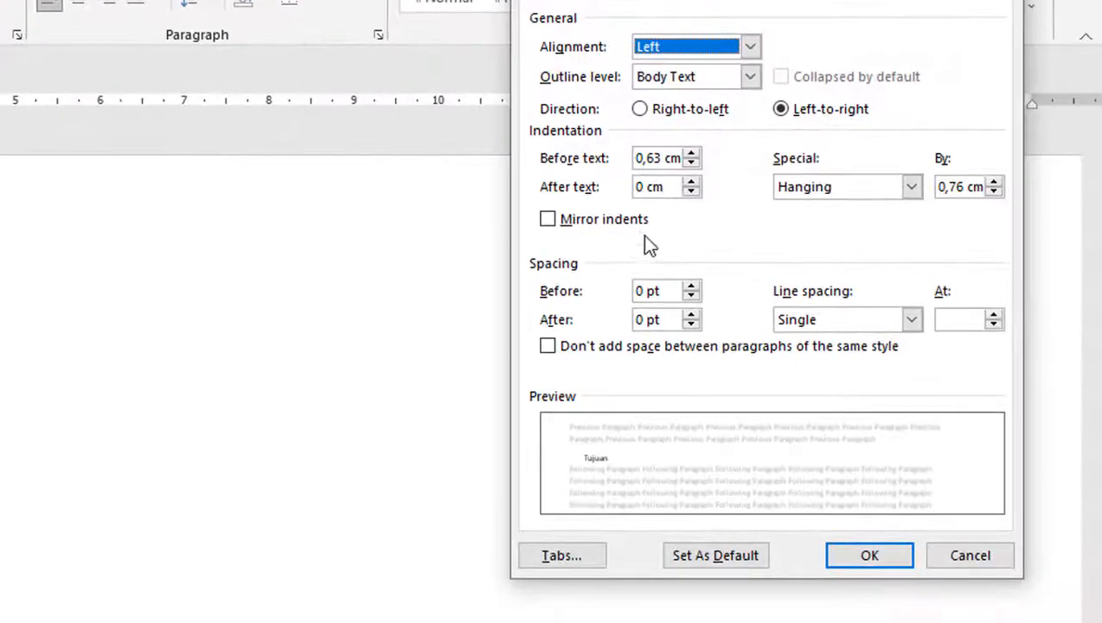
click(691, 315)
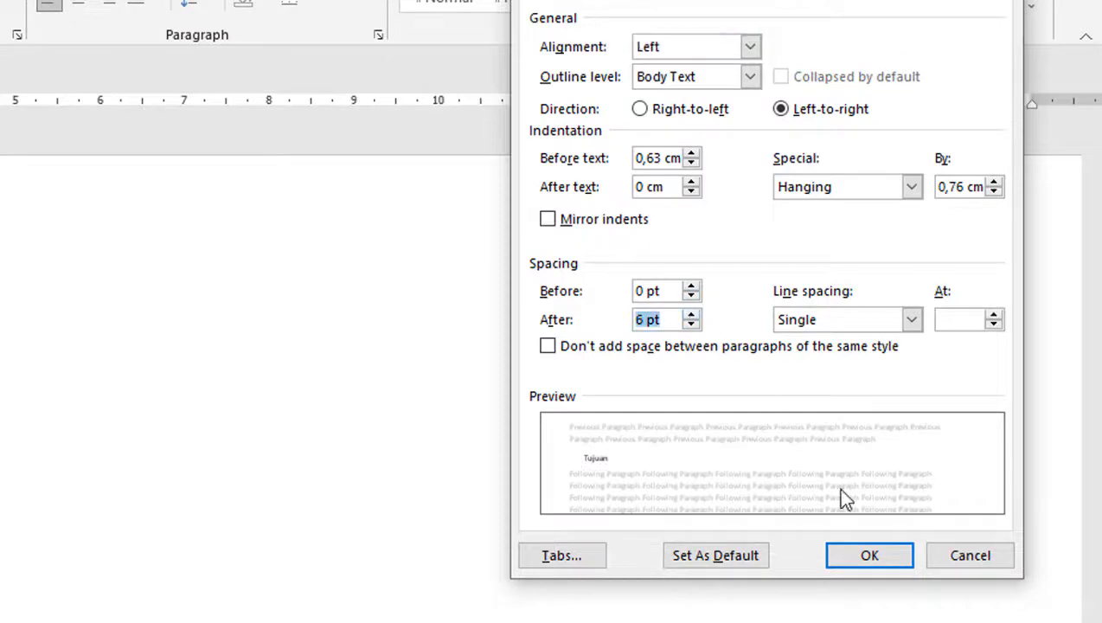
click(880, 561)
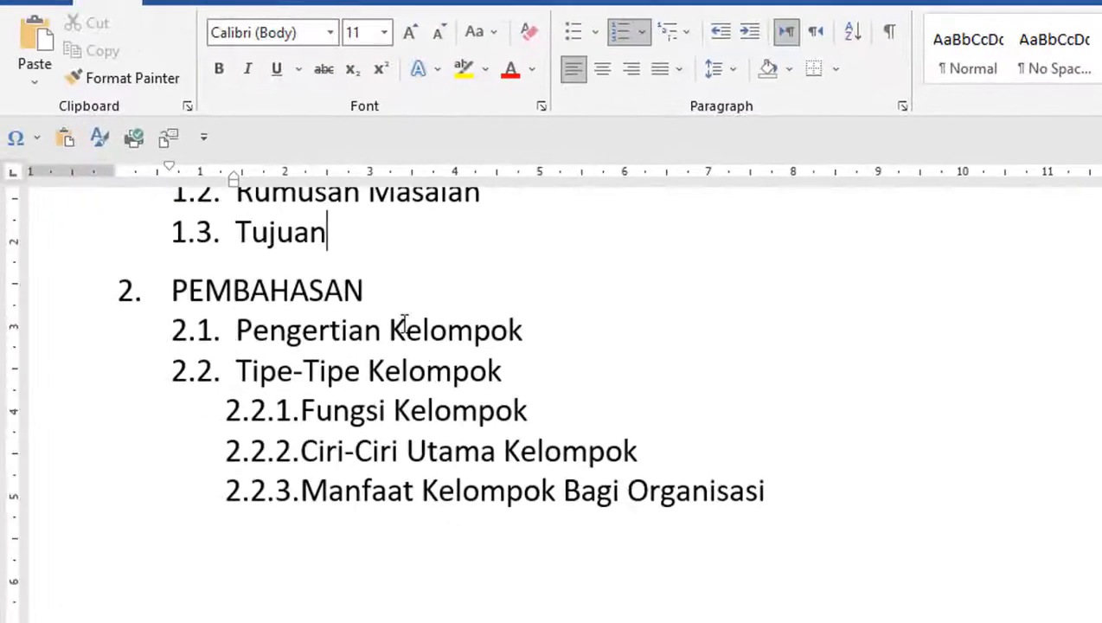
Set the paragraph spacing after the PEMBAHASAN heading to 6 pt
click(389, 290)
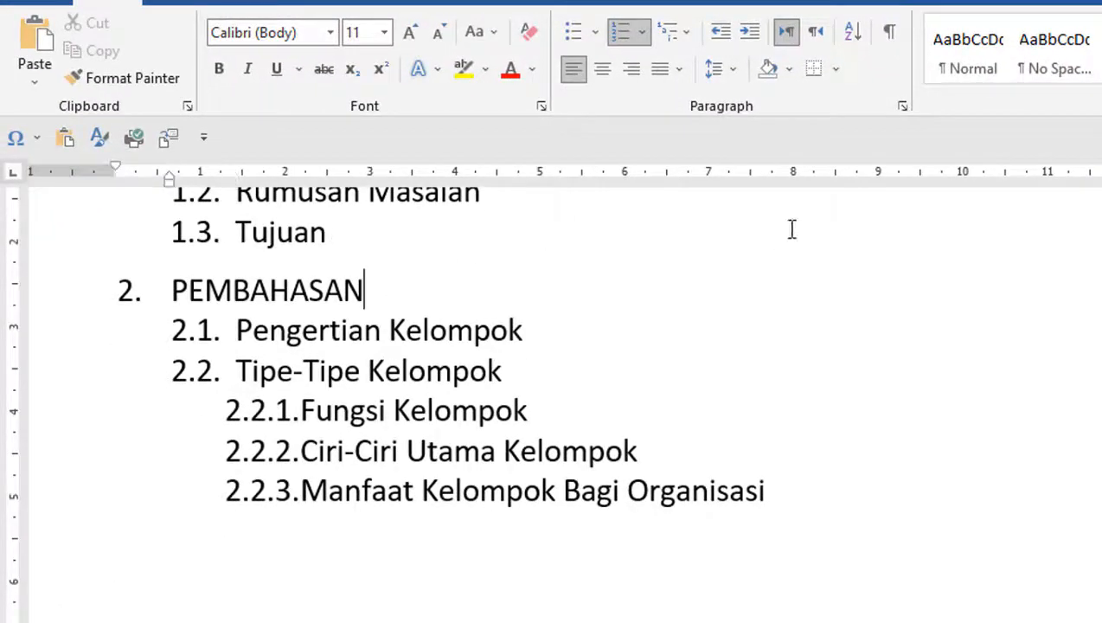
click(900, 109)
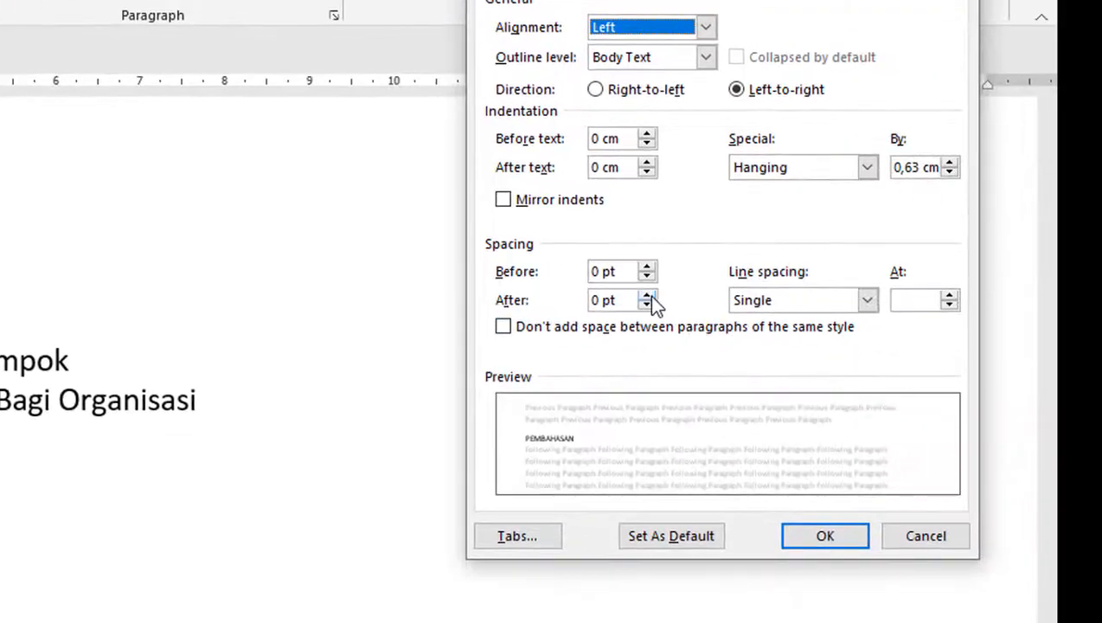
click(648, 295)
click(813, 534)
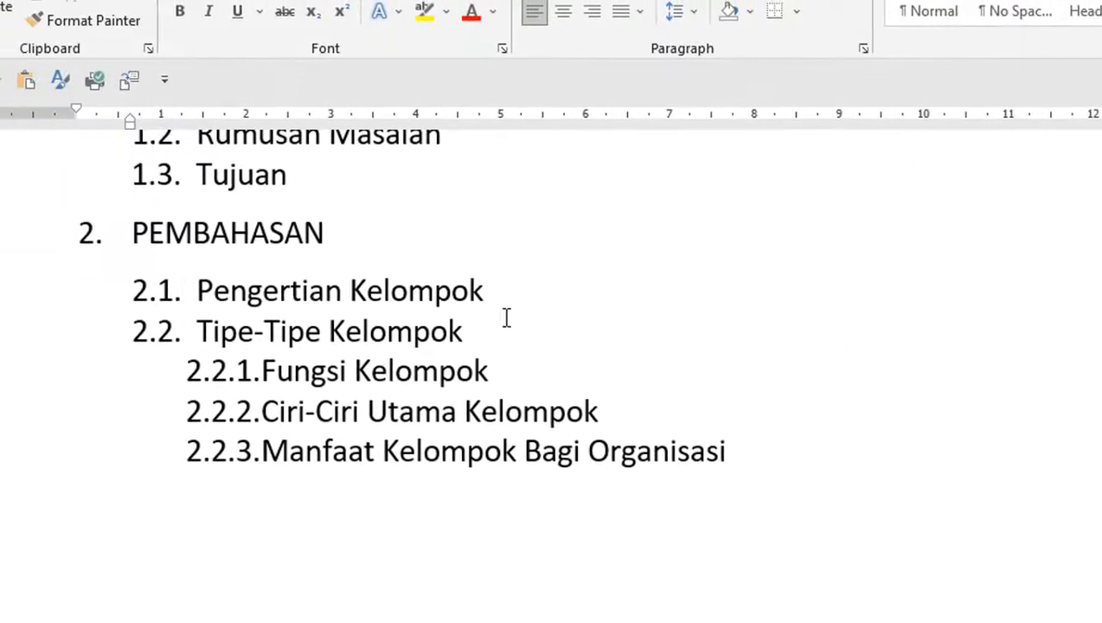
Set the paragraph spacing after sub-item 2.2. Tipe-Tipe Kelompok to 6 pt
scroll(731, 364, up, 2)
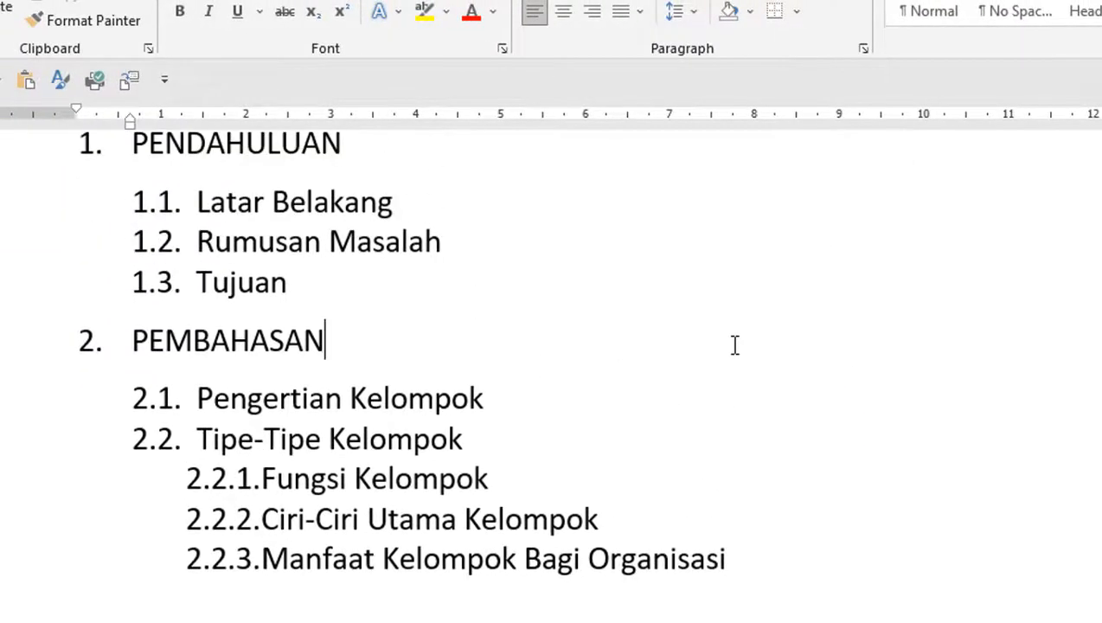
scroll(732, 344, up, 2)
scroll(740, 356, down, 2)
click(506, 438)
click(863, 50)
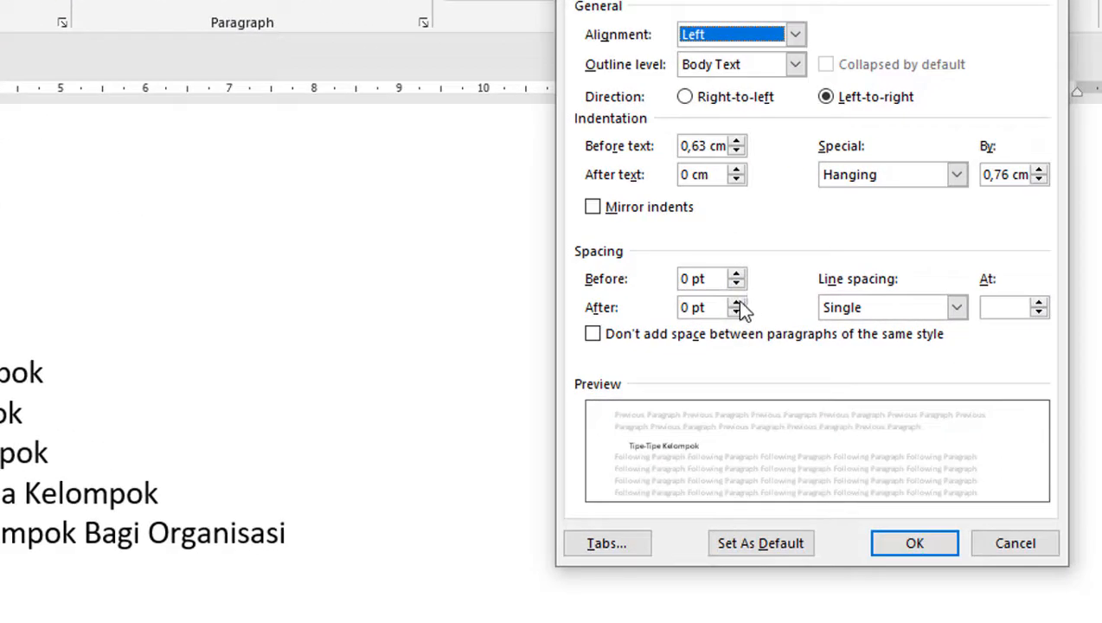
click(736, 303)
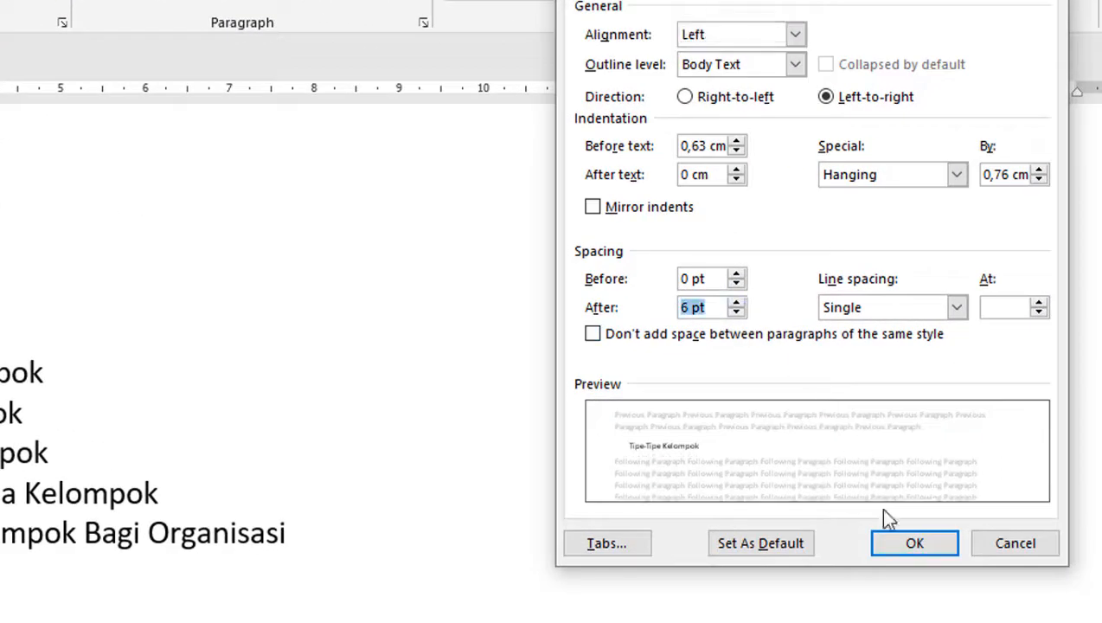
click(915, 544)
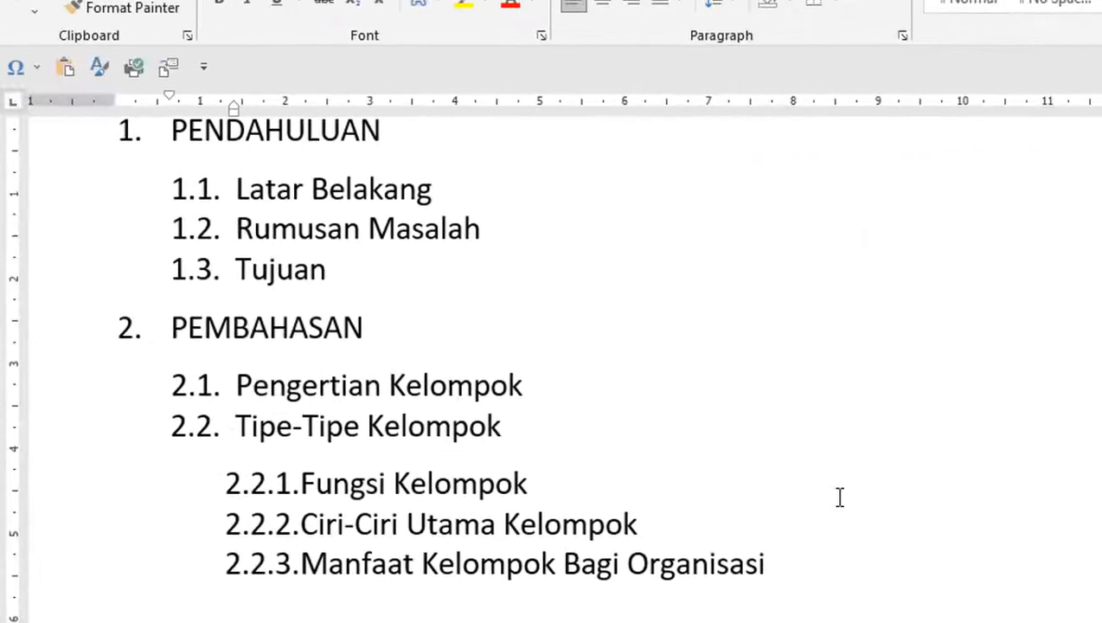
click(839, 498)
Shift the first-line indent of items 2.2.1. to 2.2.3. inward to about 1.4 cm, separating their numbers from the text
click(302, 483)
drag(309, 481, 787, 594)
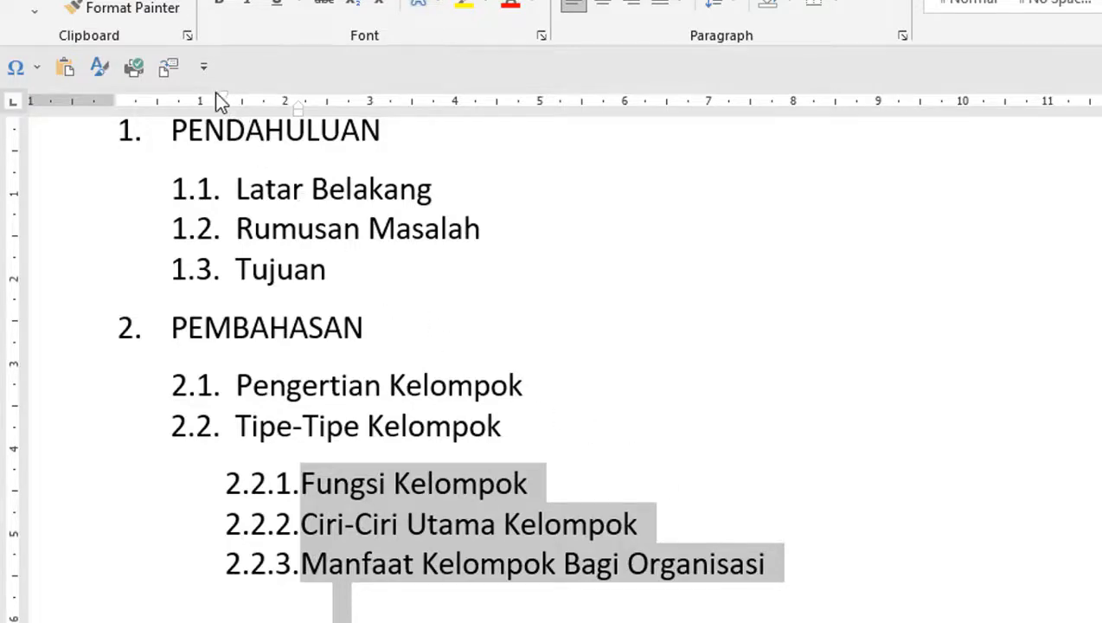
mouse_move(224, 99)
mouse_down()
mouse_move(271, 112)
mouse_move(271, 123)
mouse_up()
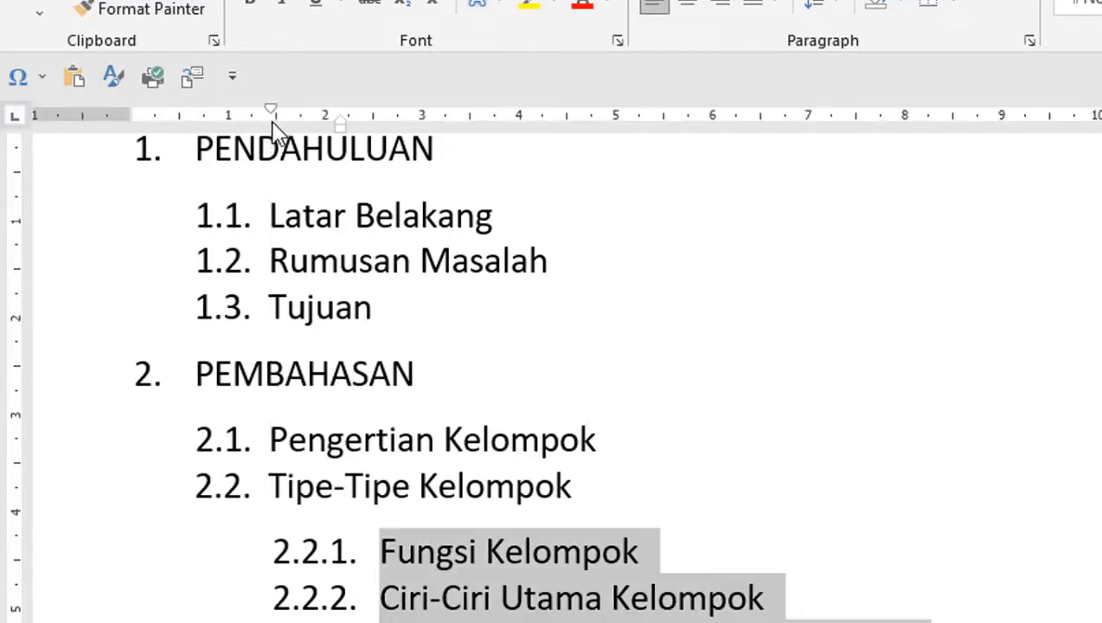
click(370, 562)
click(1093, 497)
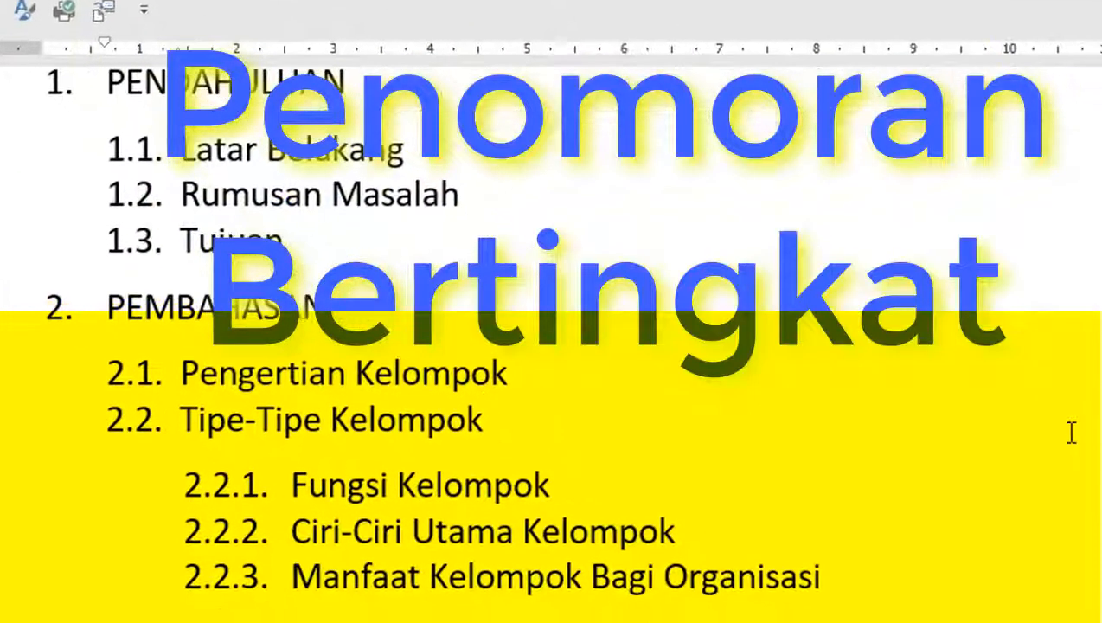
scroll(1061, 446, up, 2)
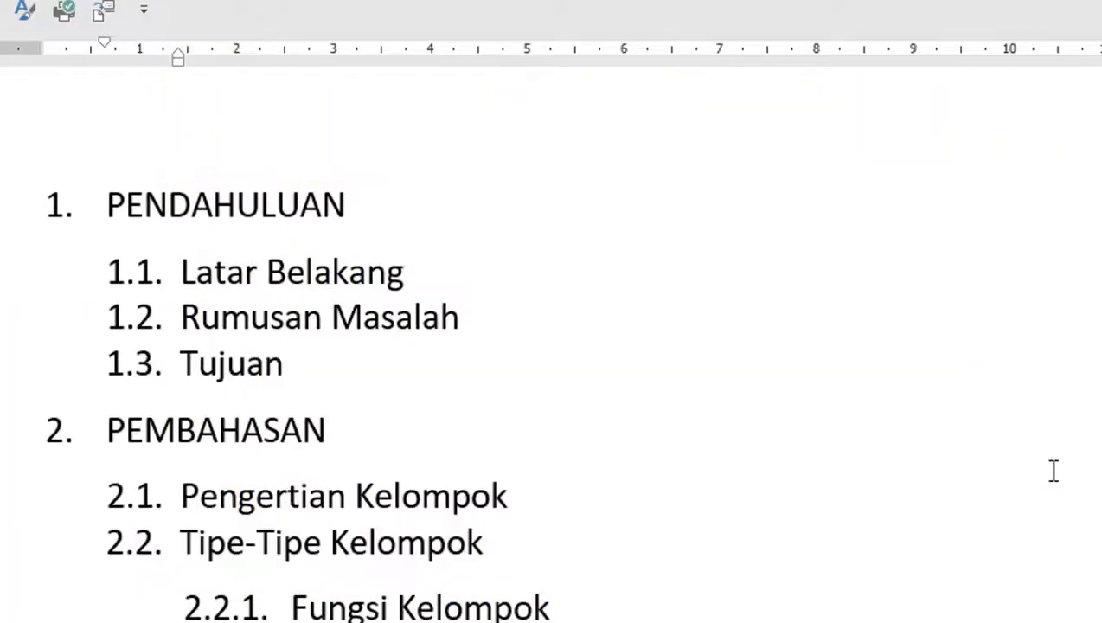
scroll(1076, 515, down, 2)
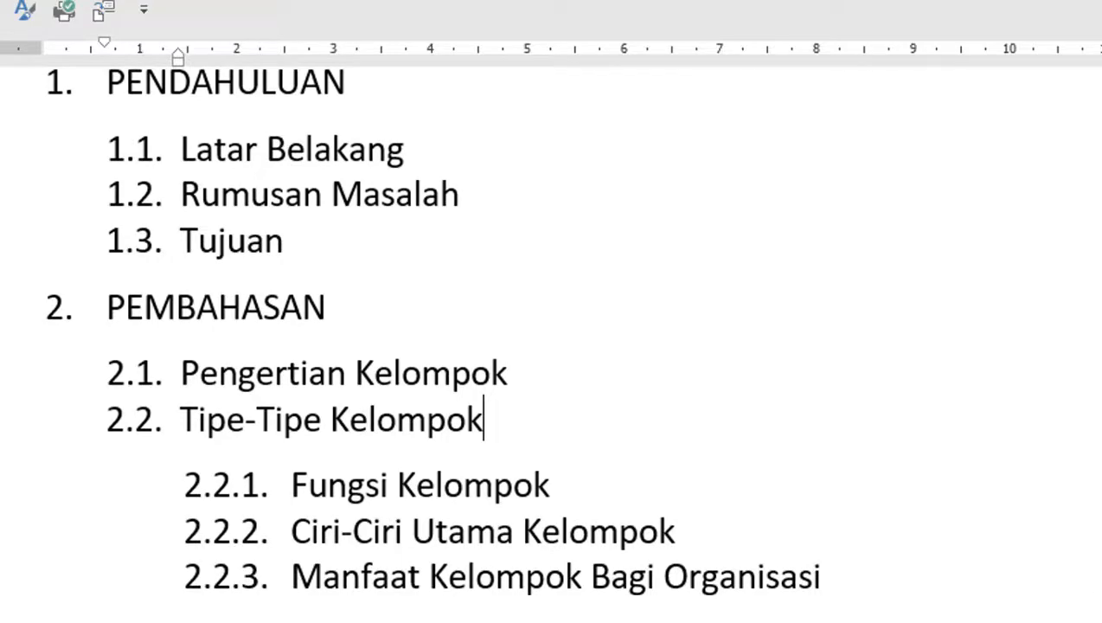